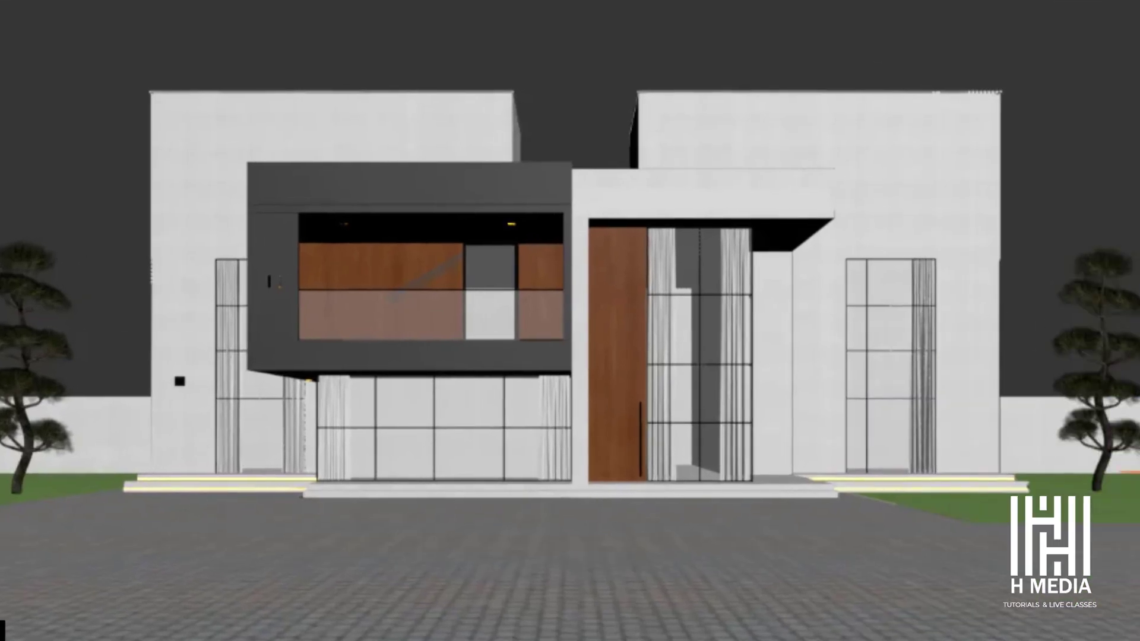
Compare the original villa image with its render and raise the Mixer blend opacity to about 48%.
drag(1115, 295, 49, 326)
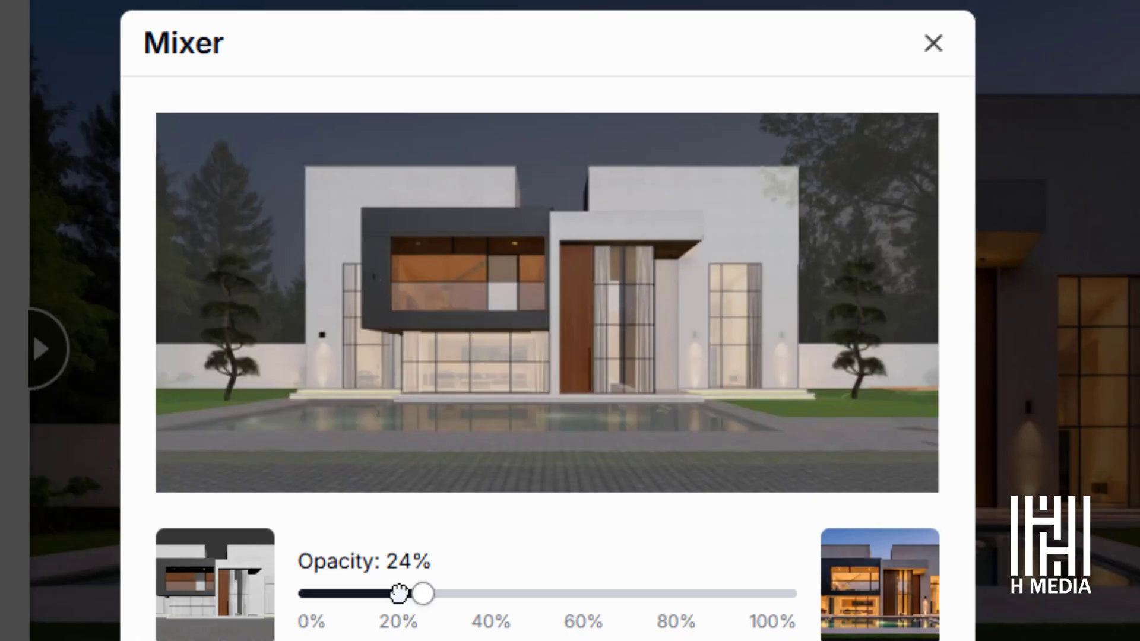
drag(399, 592, 537, 596)
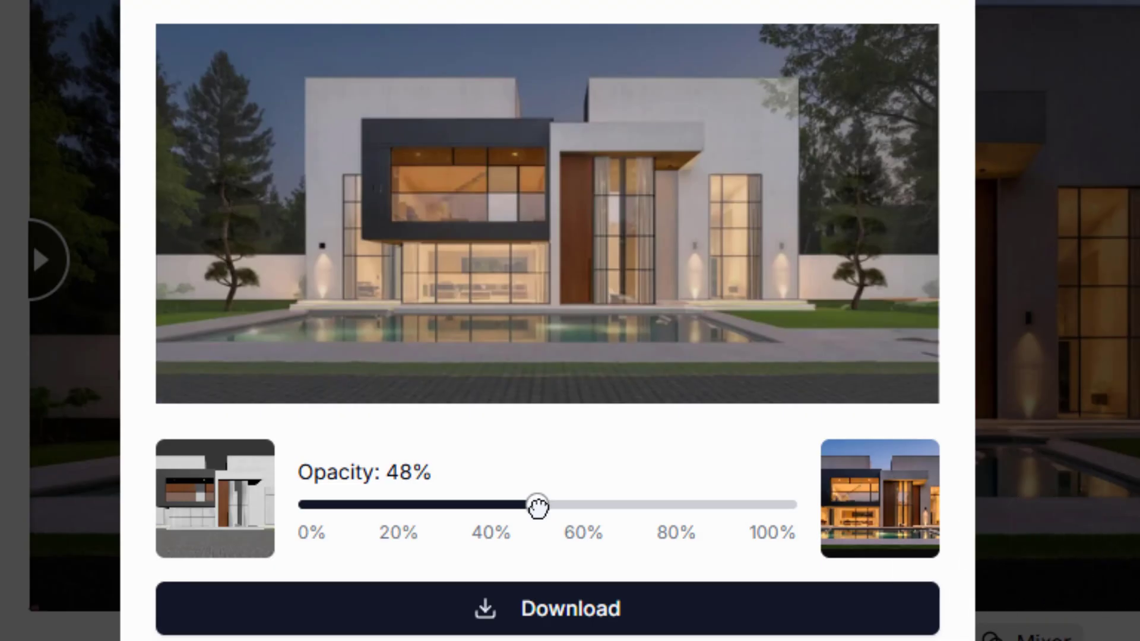
drag(538, 507, 547, 505)
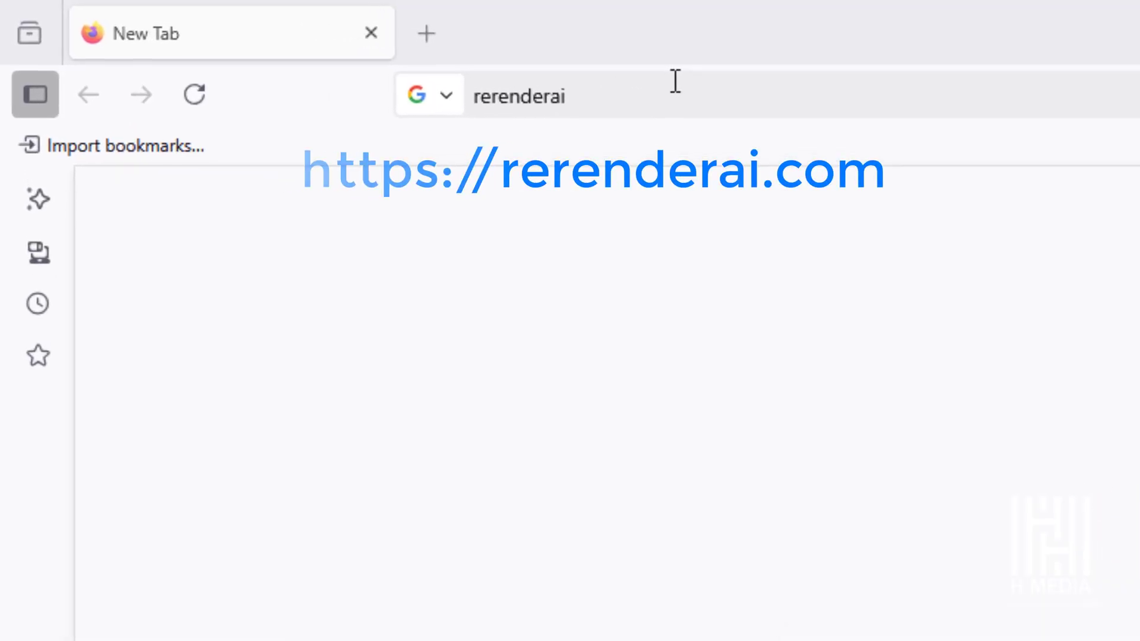
Go to rerenderai.com and upload the front-view villa image to the Render tool.
key(Return)
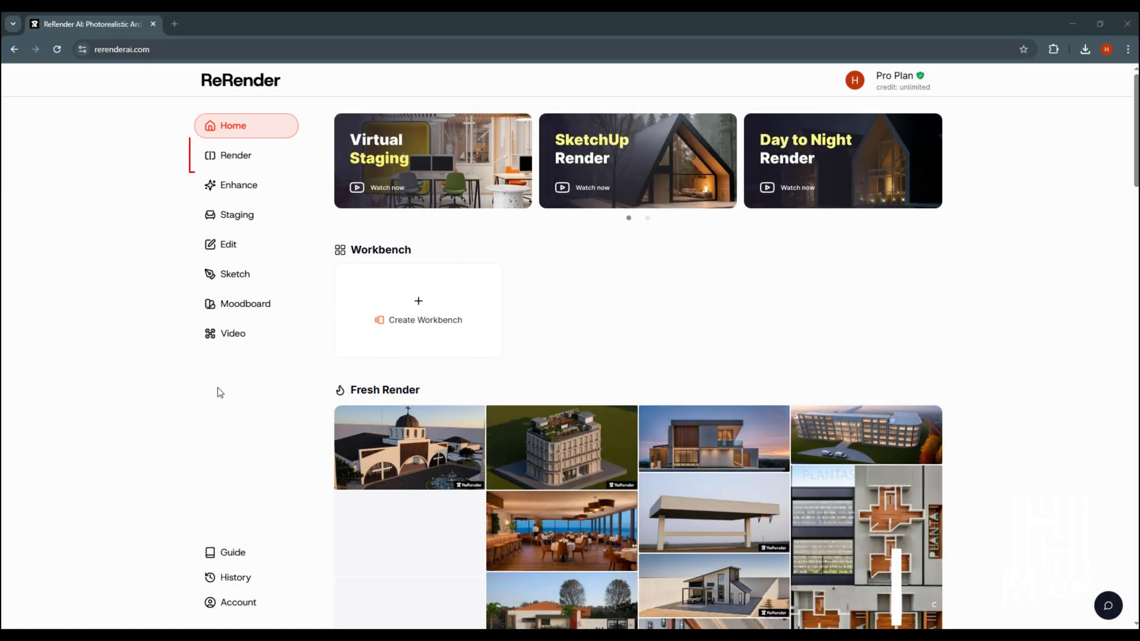
click(259, 158)
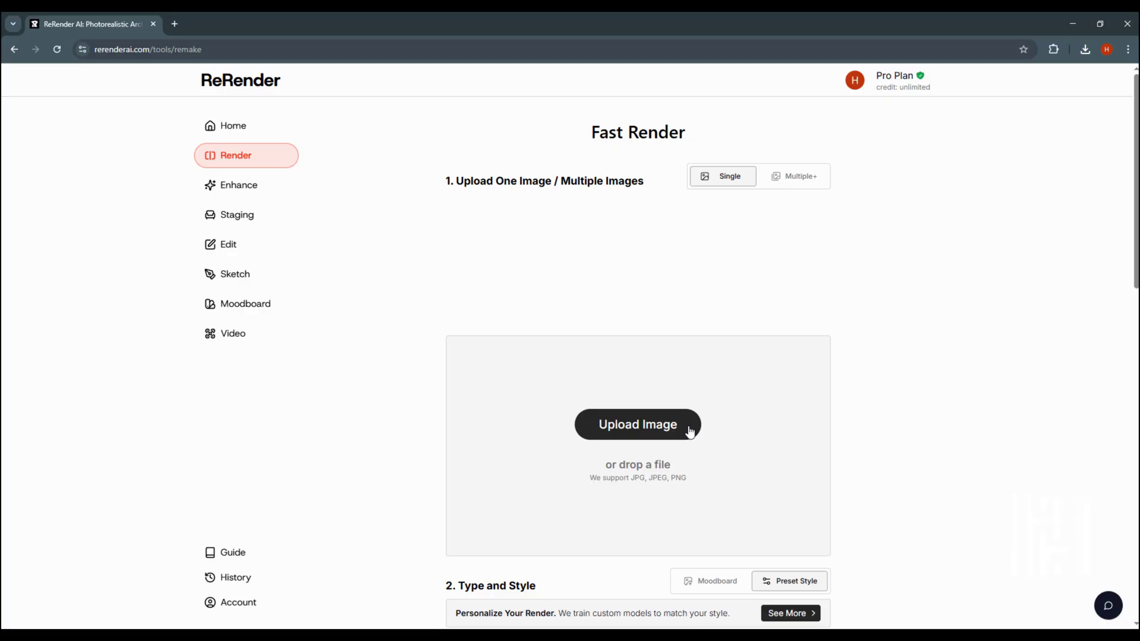
drag(690, 432, 650, 348)
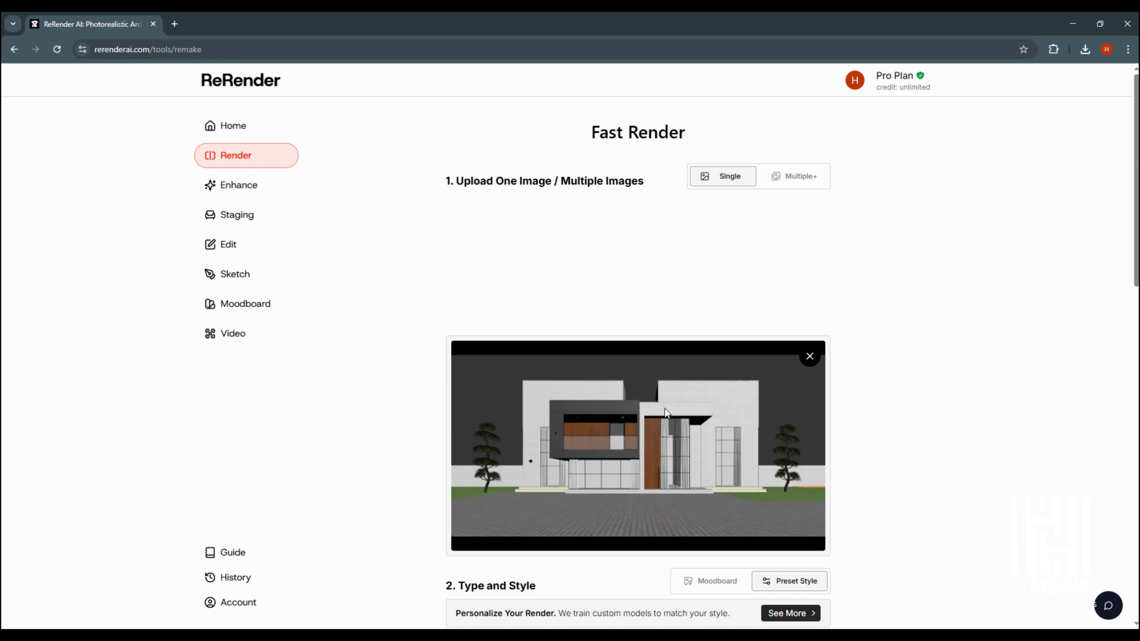
View the Moodboard options for the render's type and style, and return to Preset Style.
scroll(682, 419, down, 5)
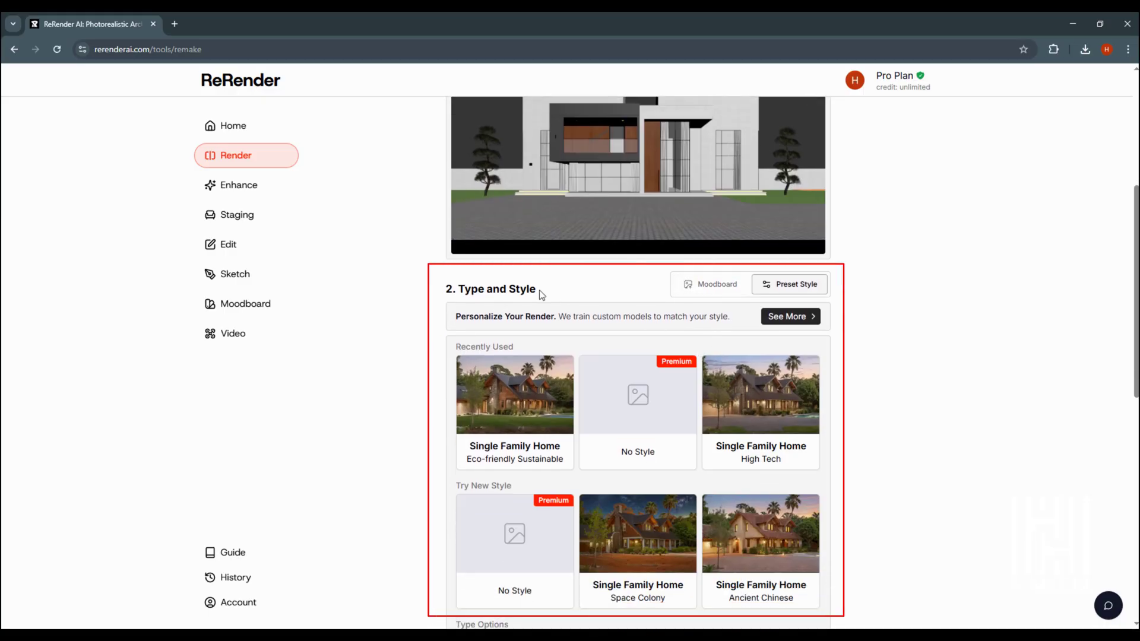
click(712, 288)
click(776, 290)
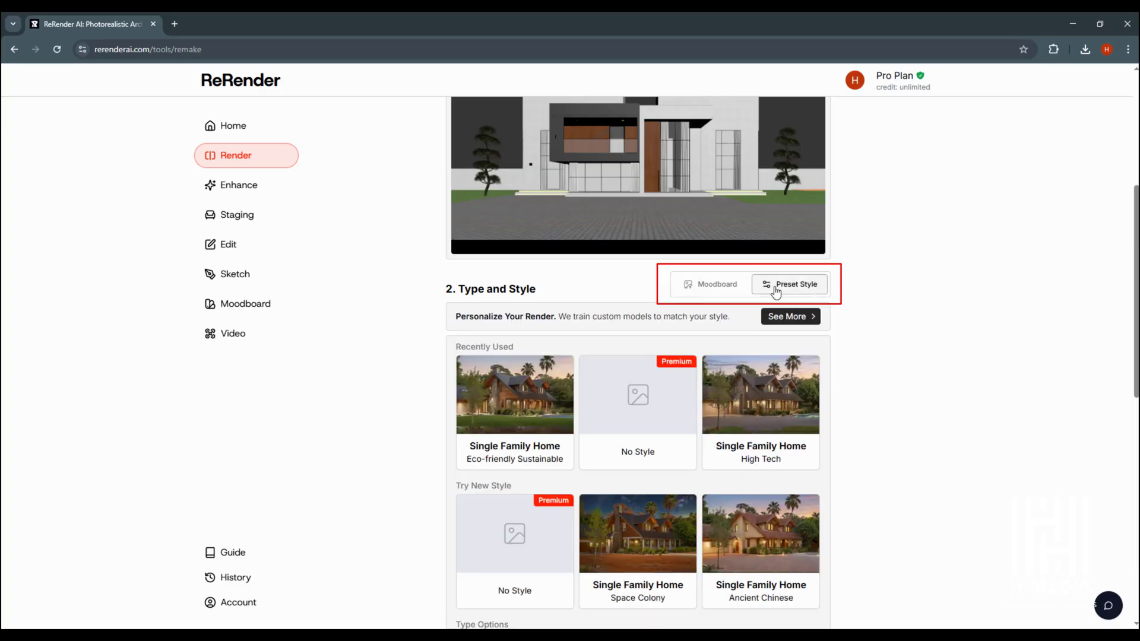
click(713, 287)
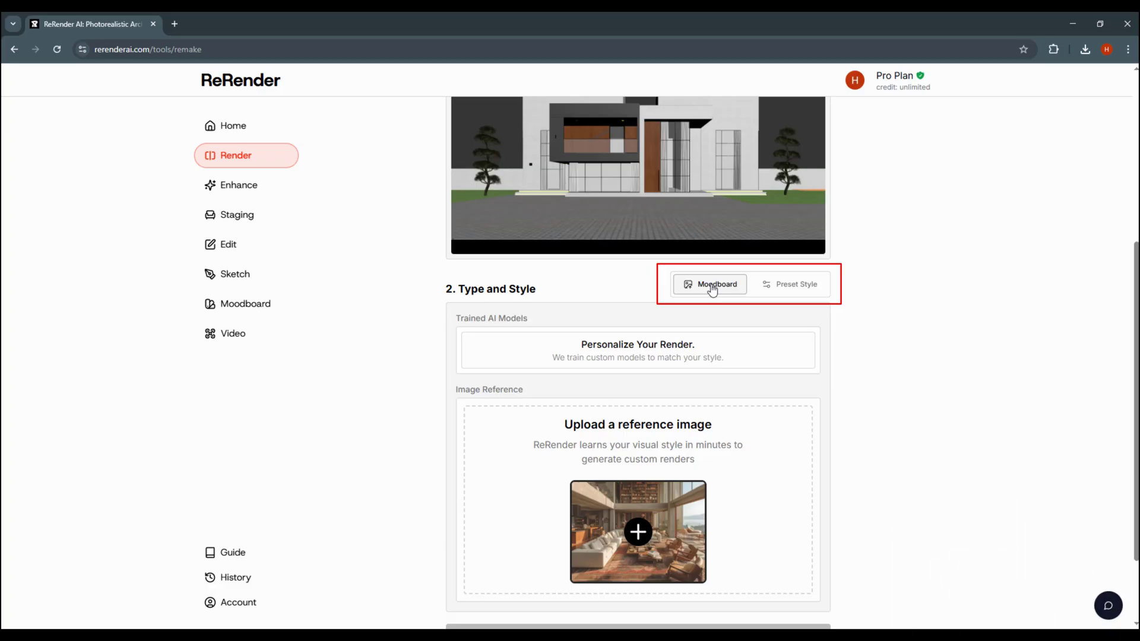
click(787, 291)
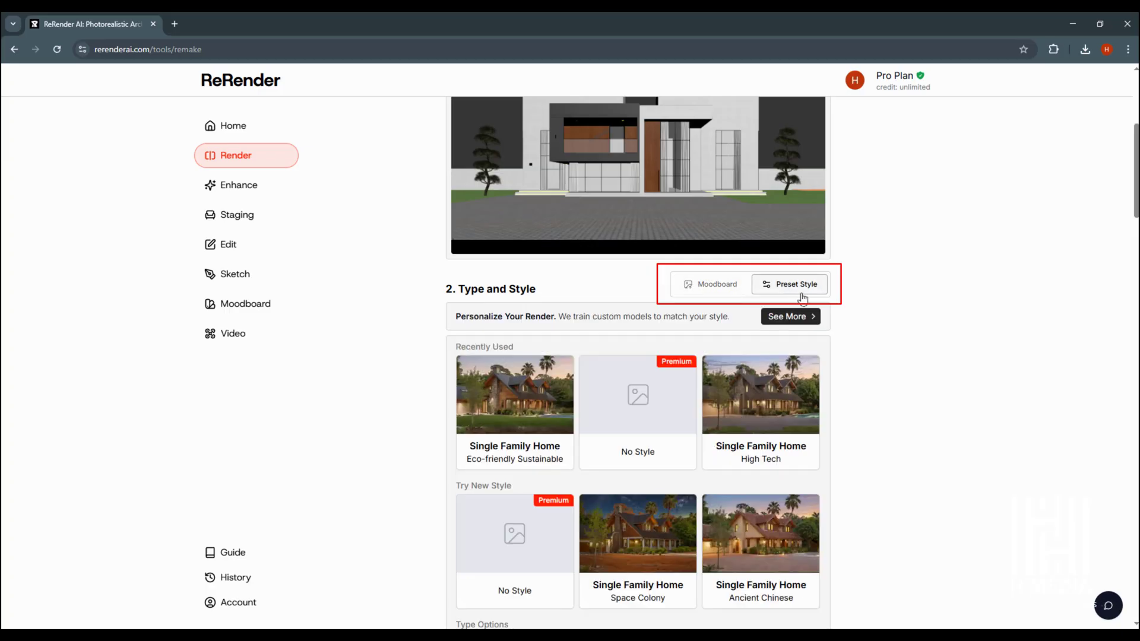
Set the building type to Single Family Home under Residential Properties and choose the Eco-friendly Sustainable style.
scroll(805, 297, down, 3)
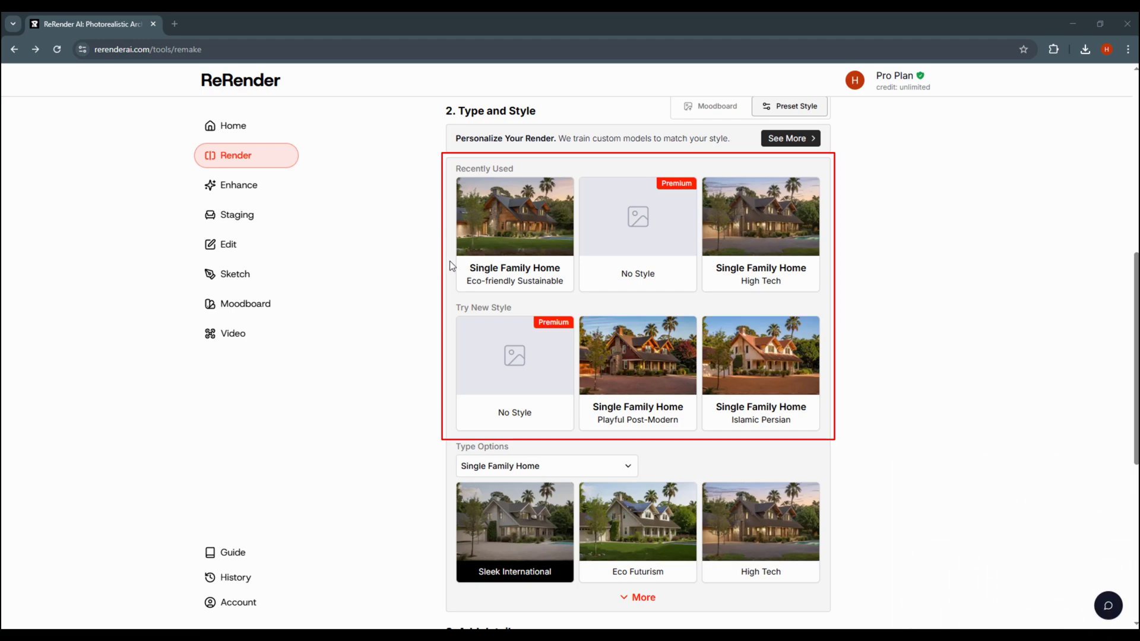
scroll(450, 265, down, 3)
click(565, 288)
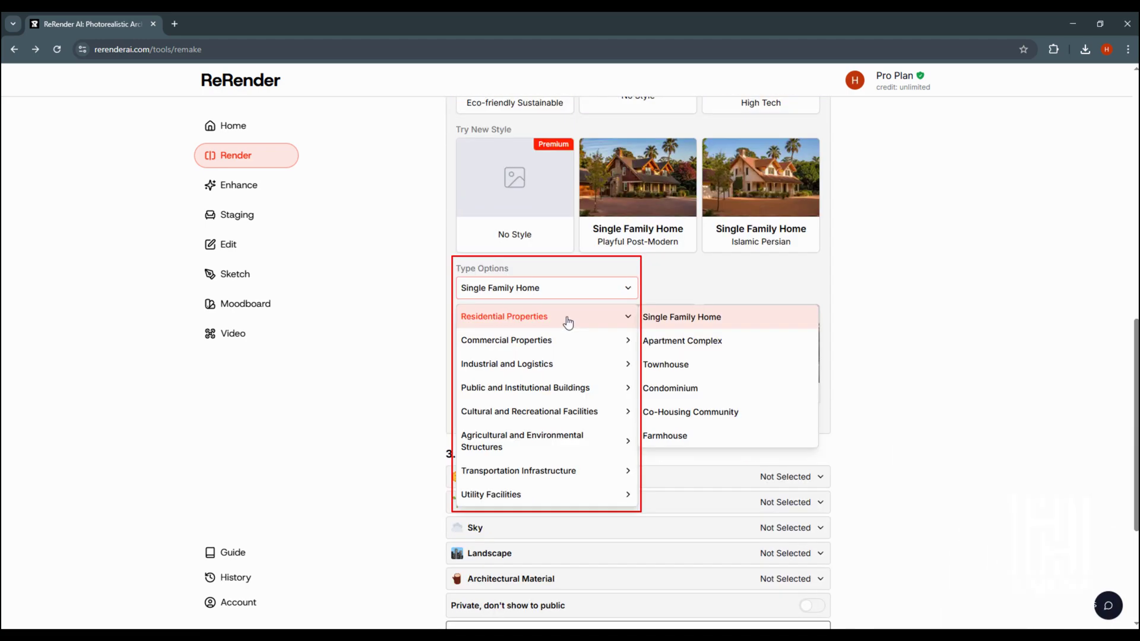
click(568, 319)
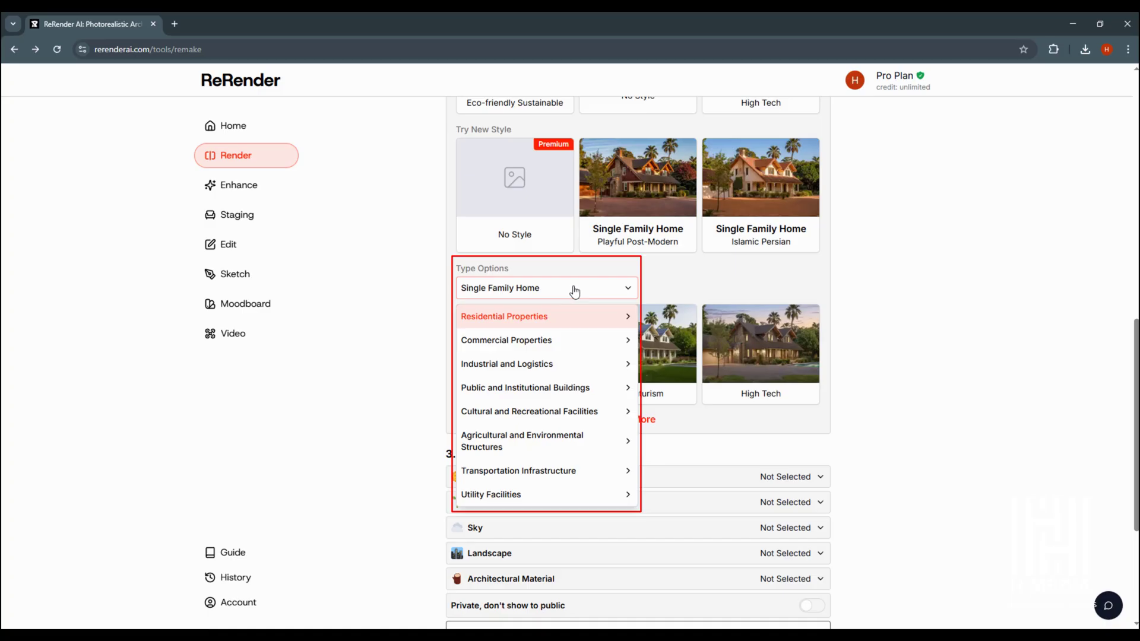
click(568, 318)
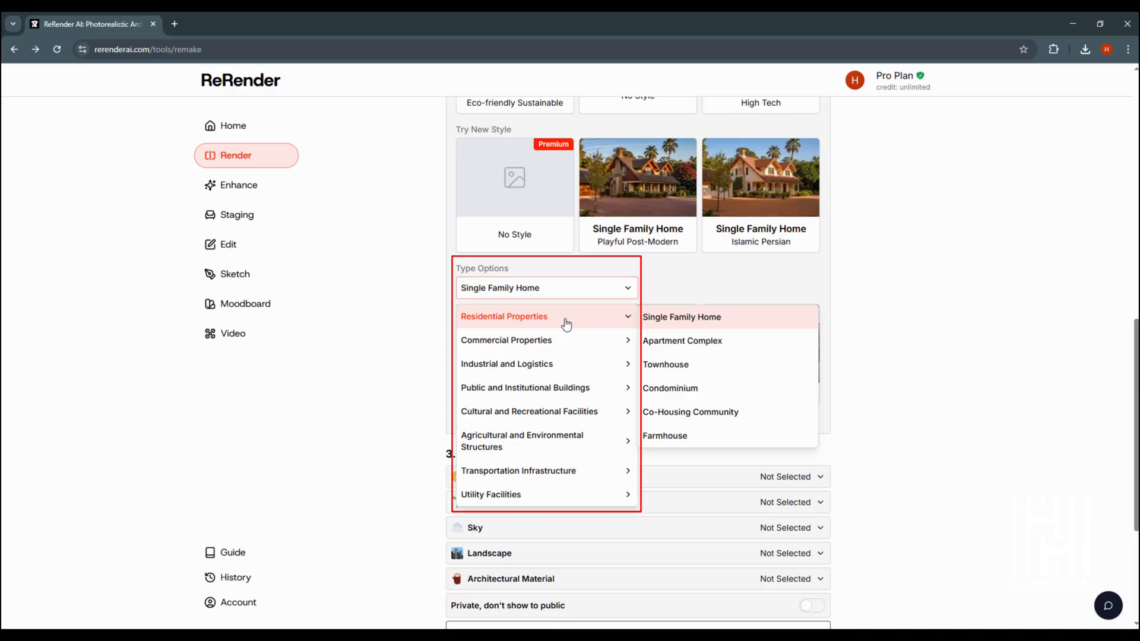
click(567, 324)
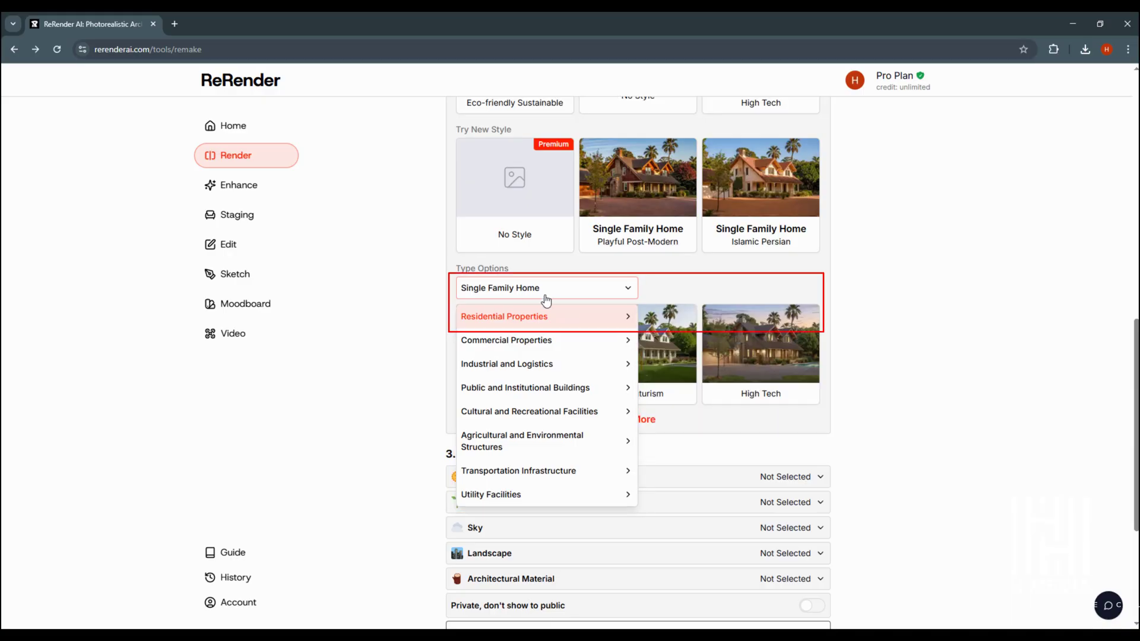
click(545, 319)
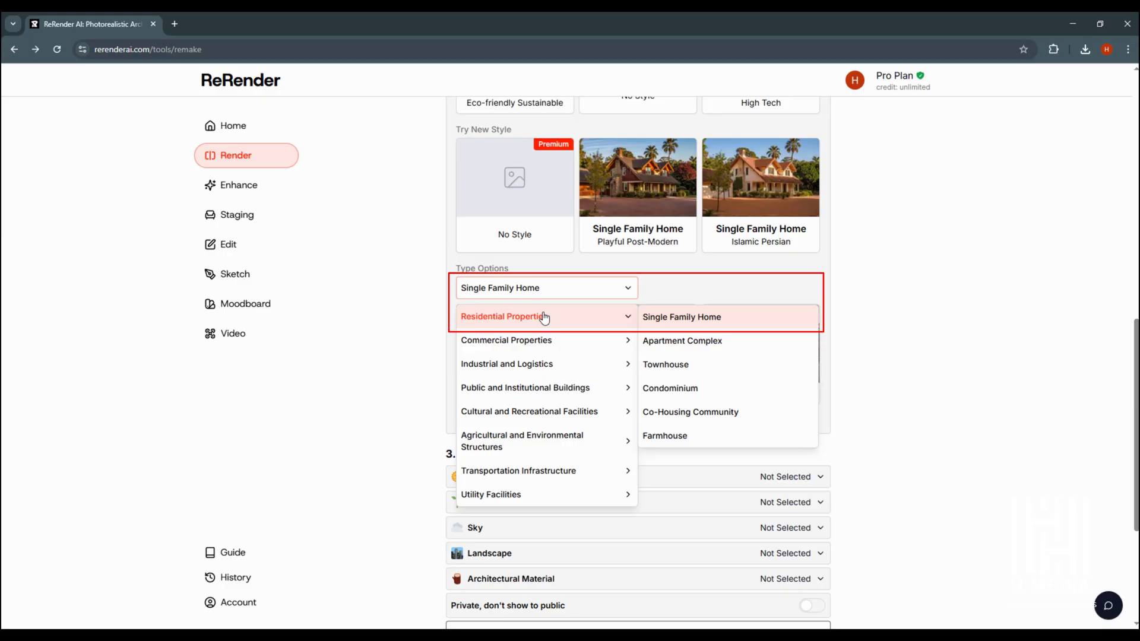
click(682, 317)
scroll(802, 237, down, 1)
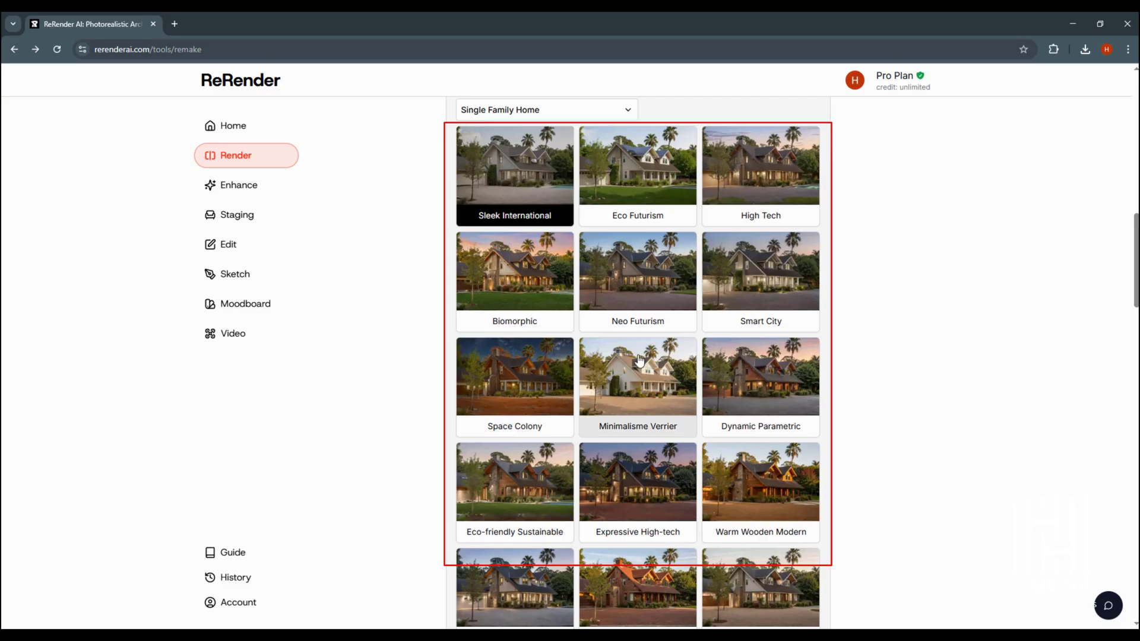
click(540, 486)
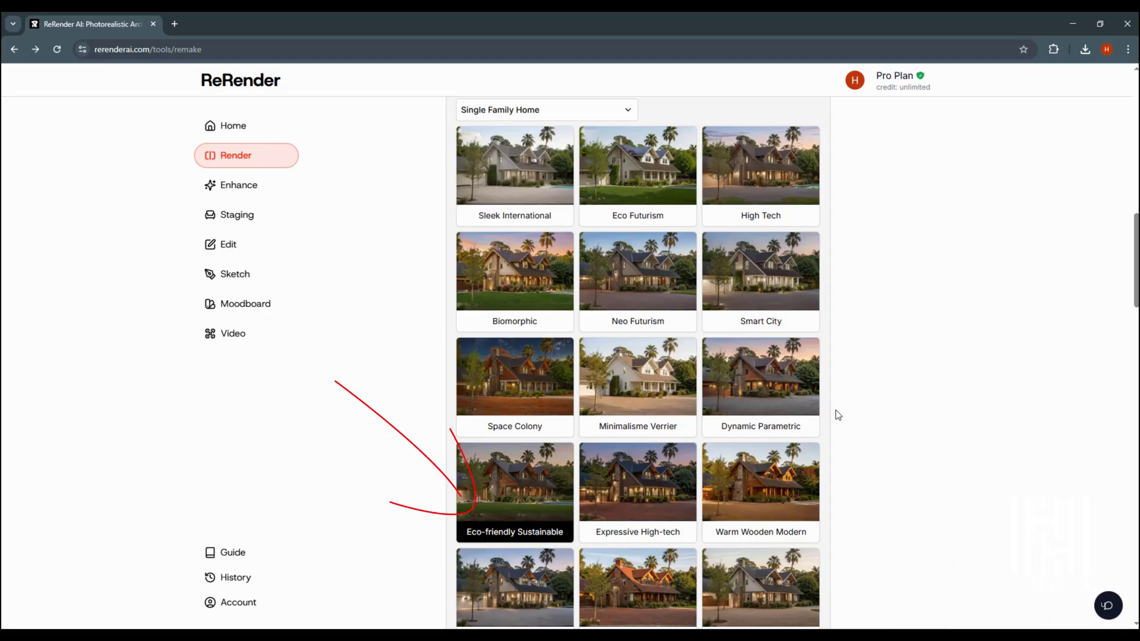
Set the render's time of day to Sunset and its season to Spring.
scroll(526, 230, down, 15)
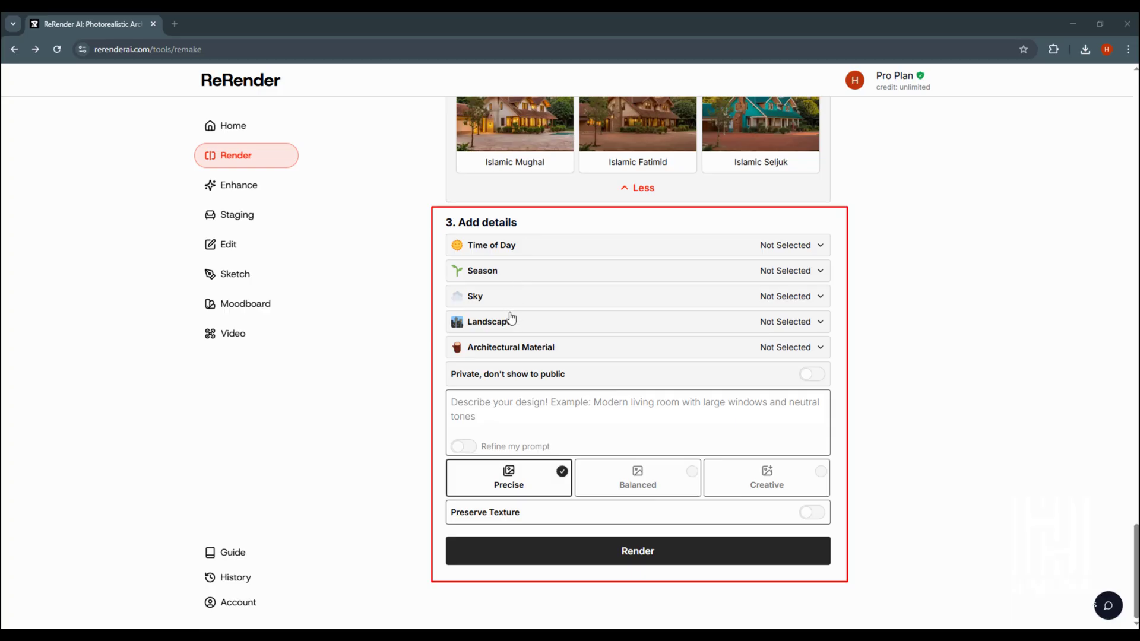
click(771, 248)
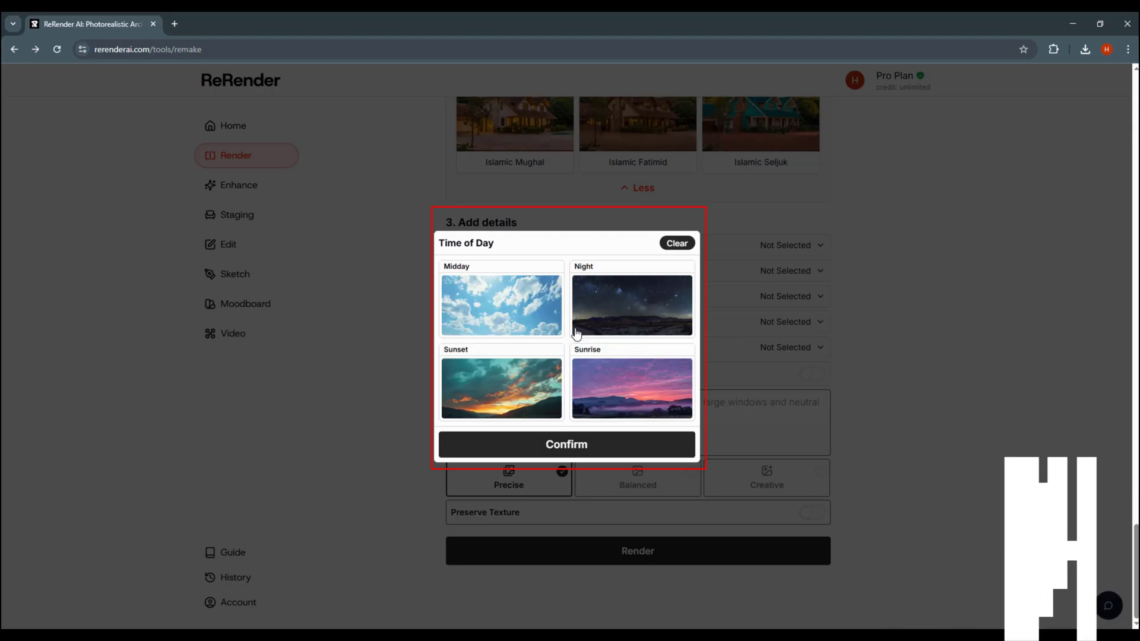
click(538, 381)
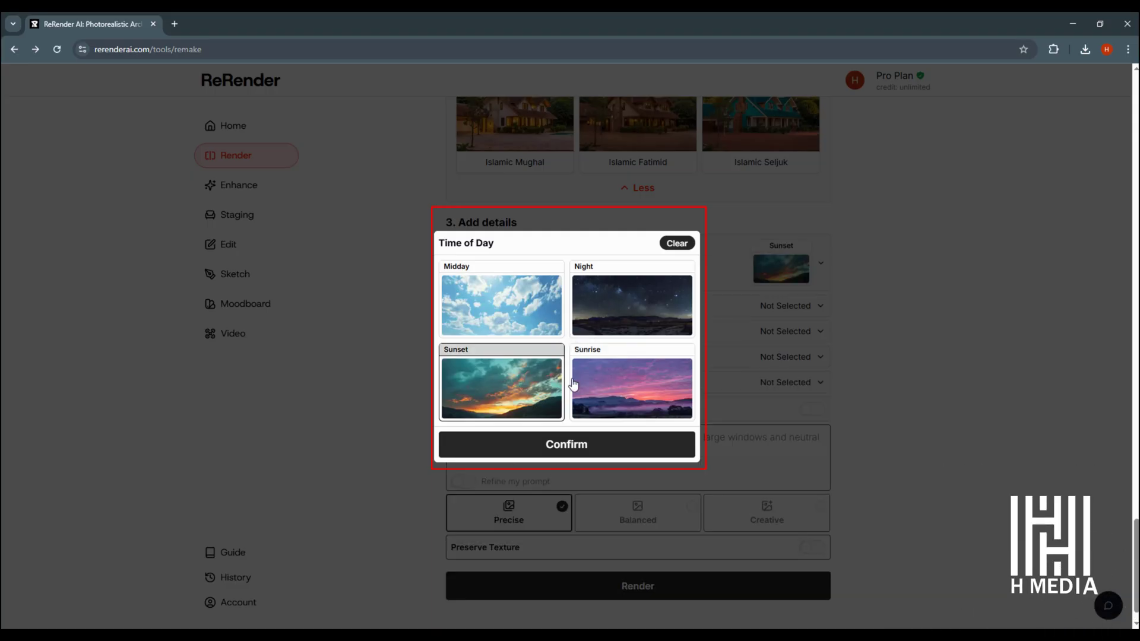
click(580, 447)
click(599, 315)
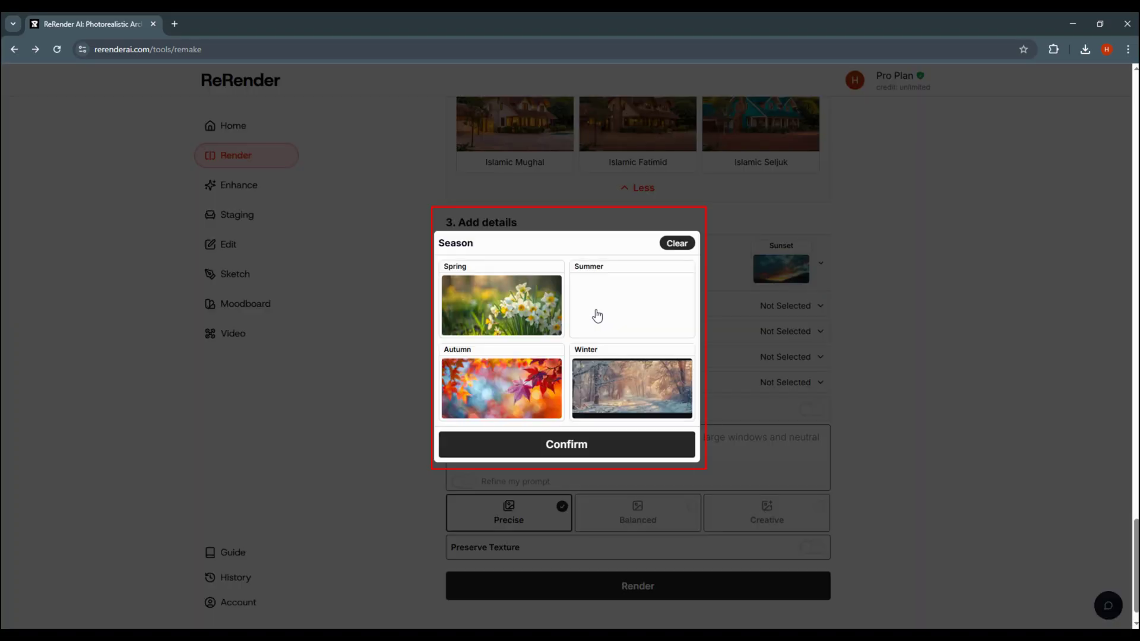
click(526, 300)
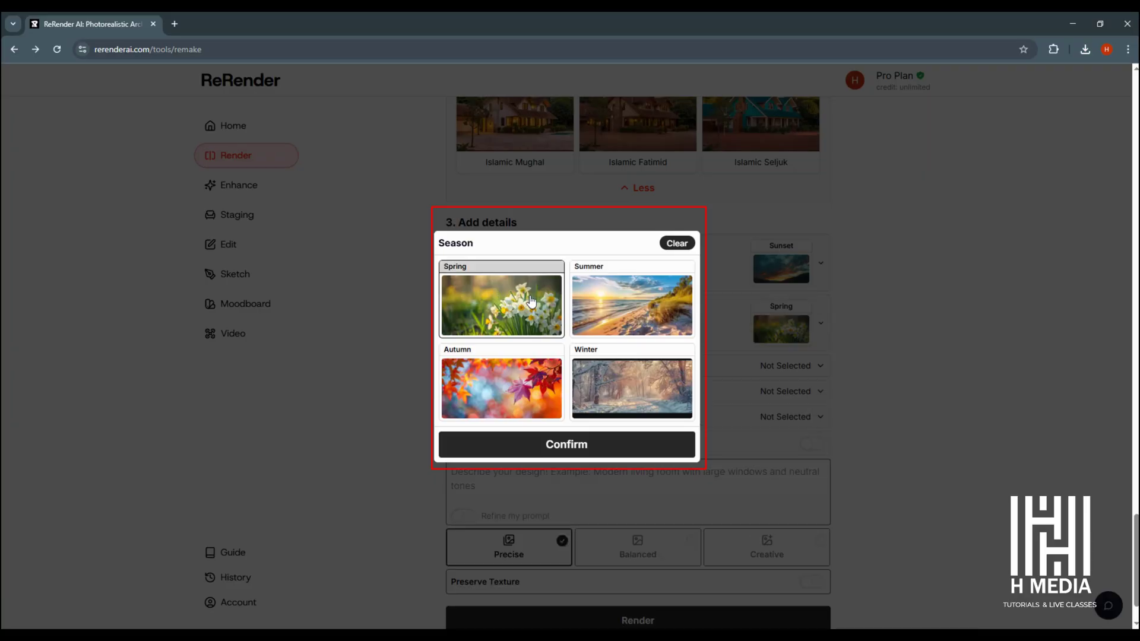
click(582, 451)
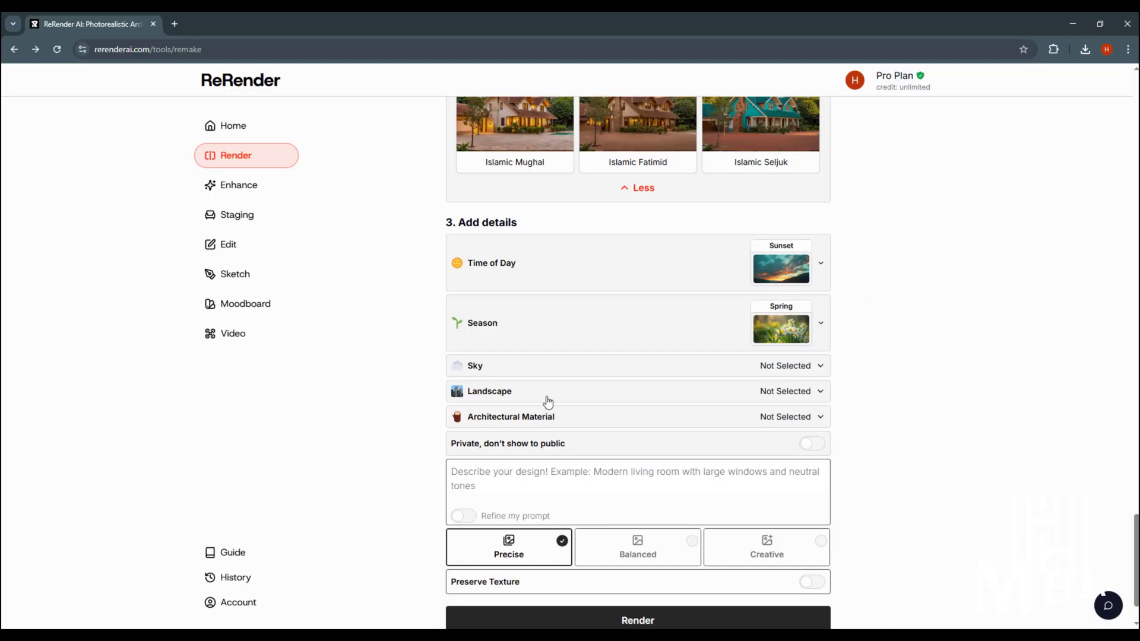
Set the render's sky to Cloudy Sky and its landscape to Forest.
click(745, 374)
click(641, 267)
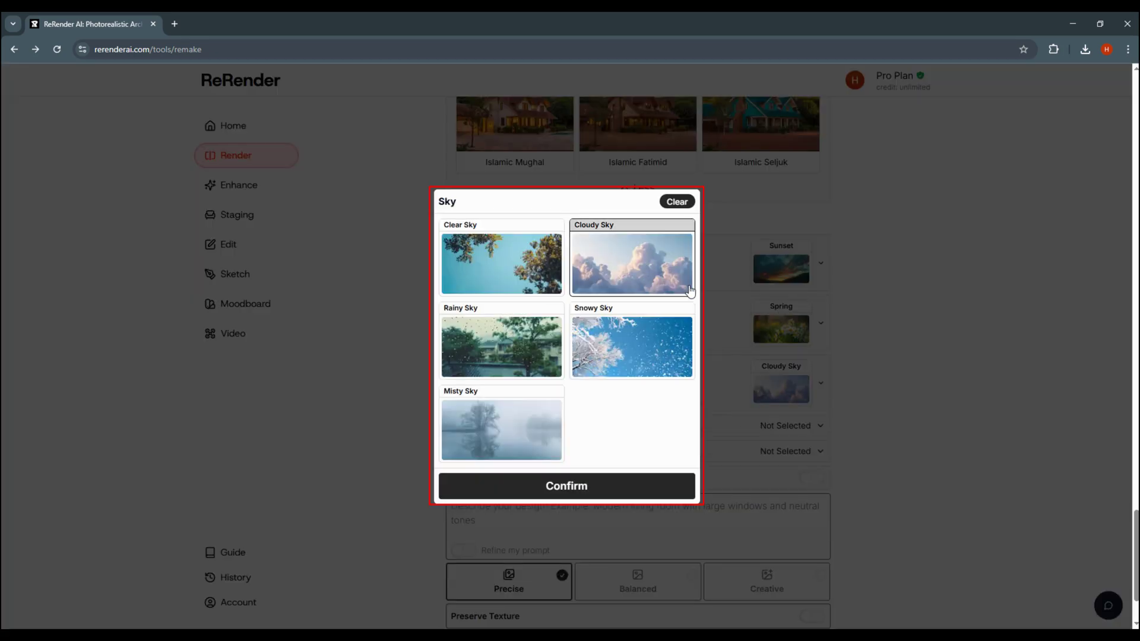
click(591, 488)
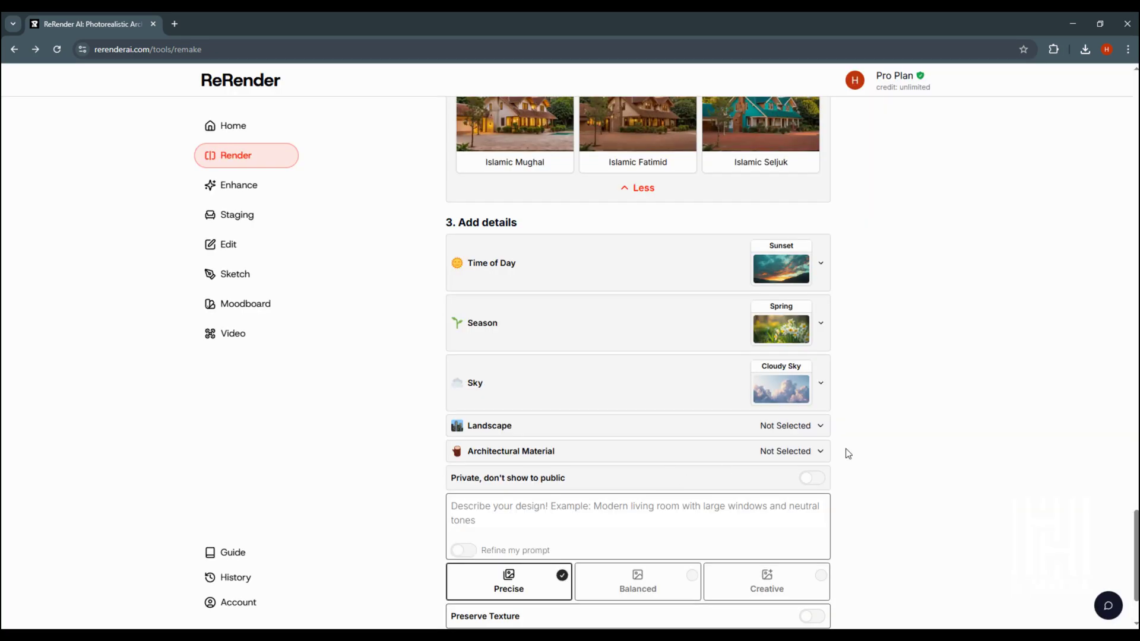
click(790, 425)
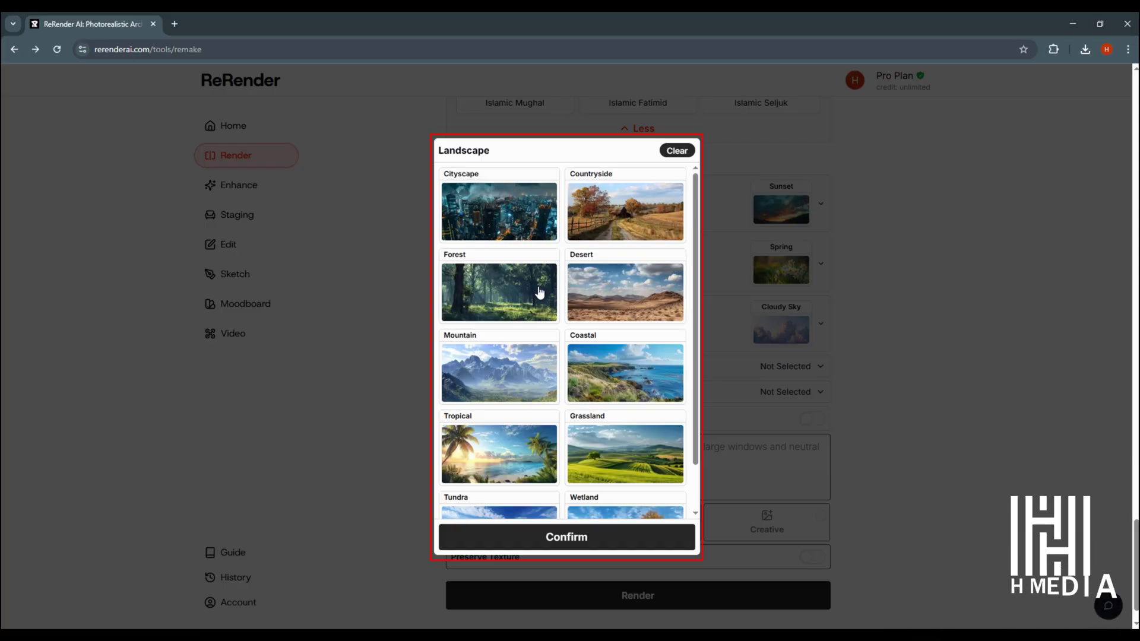
click(523, 323)
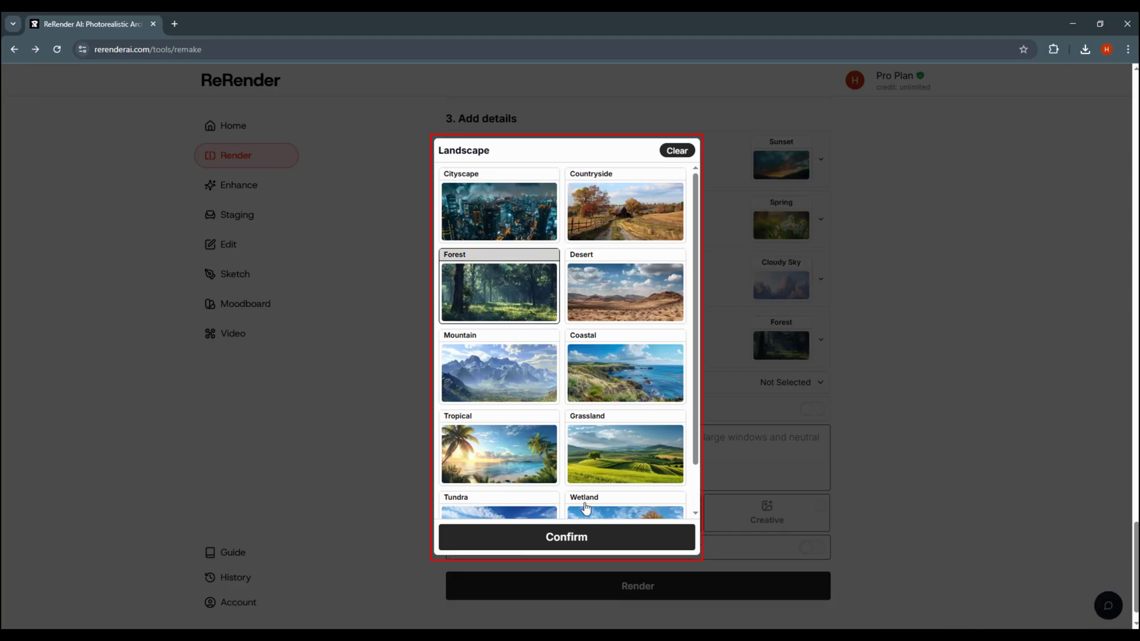
click(598, 540)
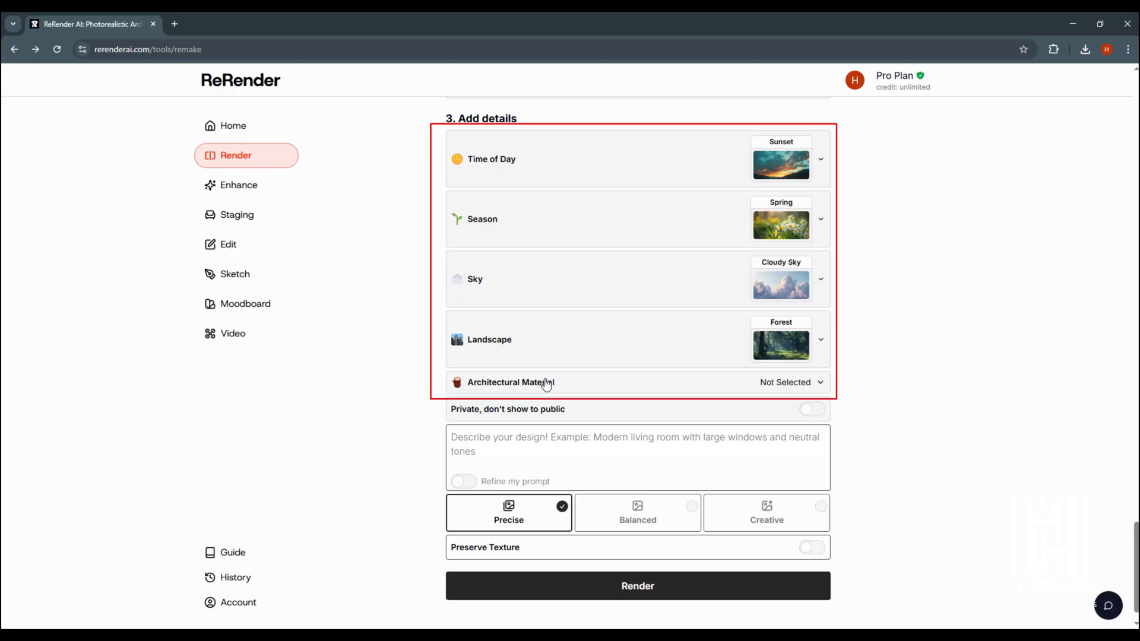
Choose Concrete as the render's architectural material.
click(626, 387)
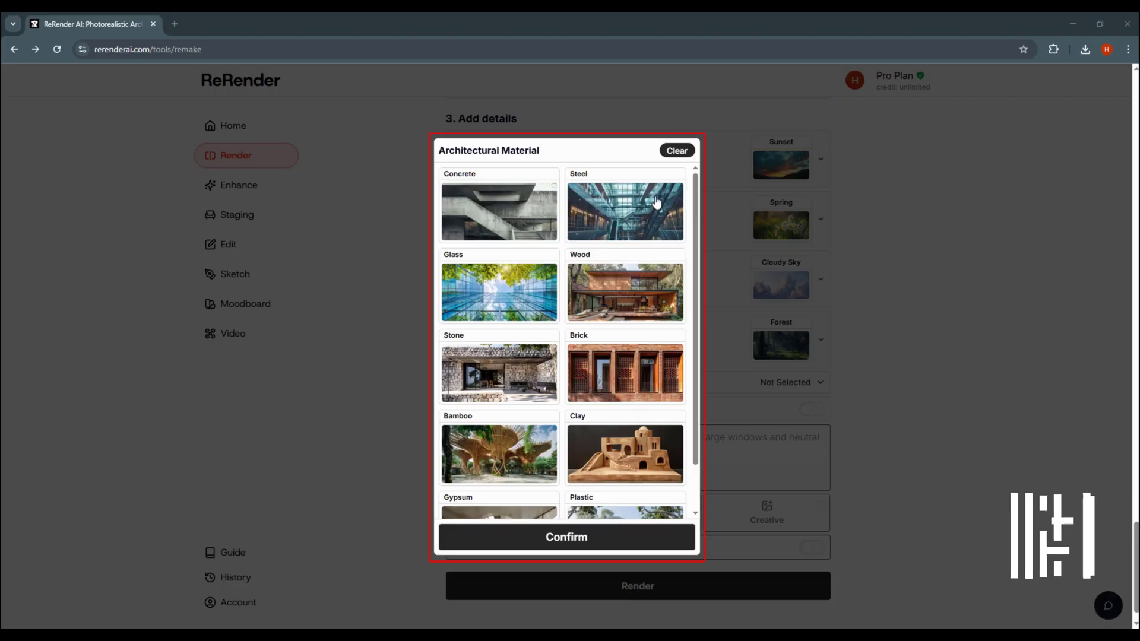
scroll(696, 205, down, 2)
scroll(696, 226, down, 1)
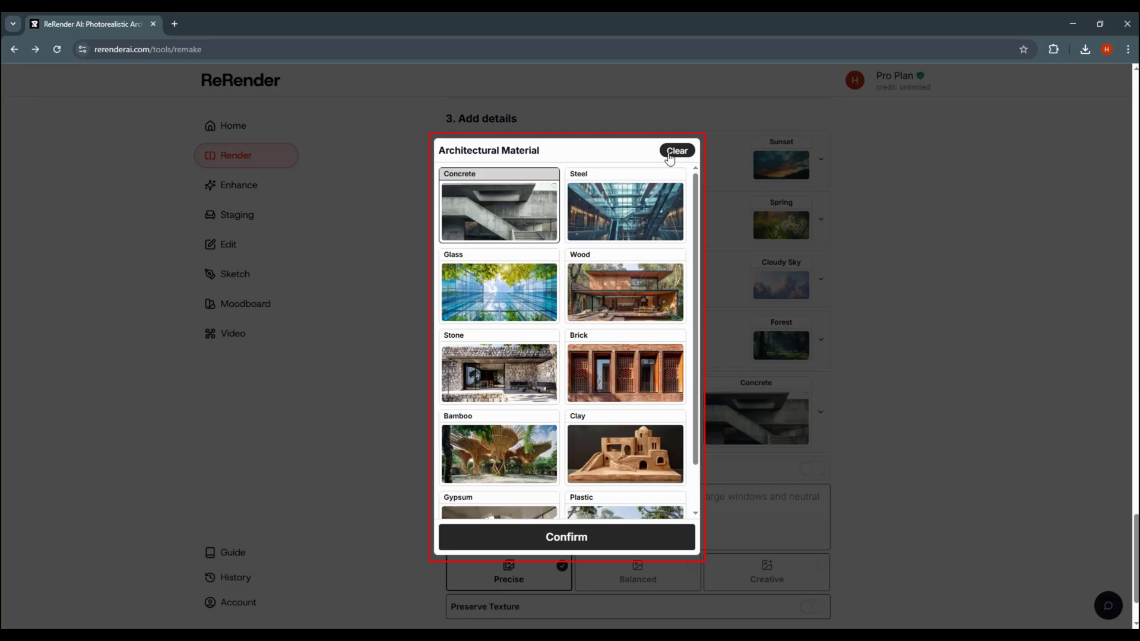
click(579, 538)
Make the render private and enter the prompt "Modern Residential Villa with landscape" with prompt refinement enabled.
scroll(705, 454, down, 2)
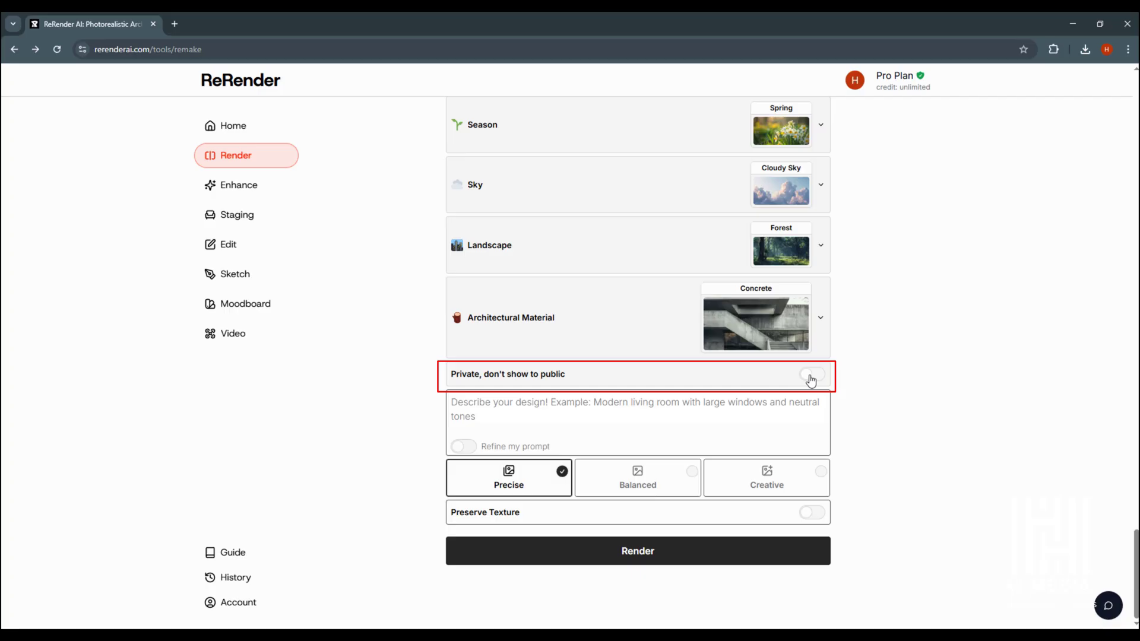
click(812, 377)
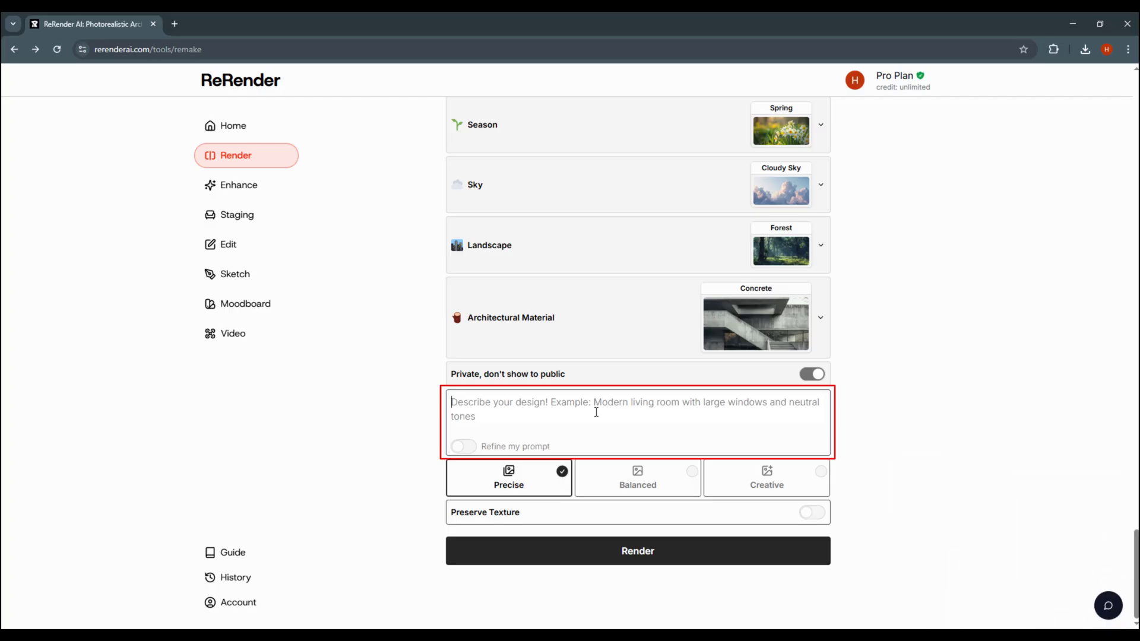
text(Modern Residential Villa with landscape)
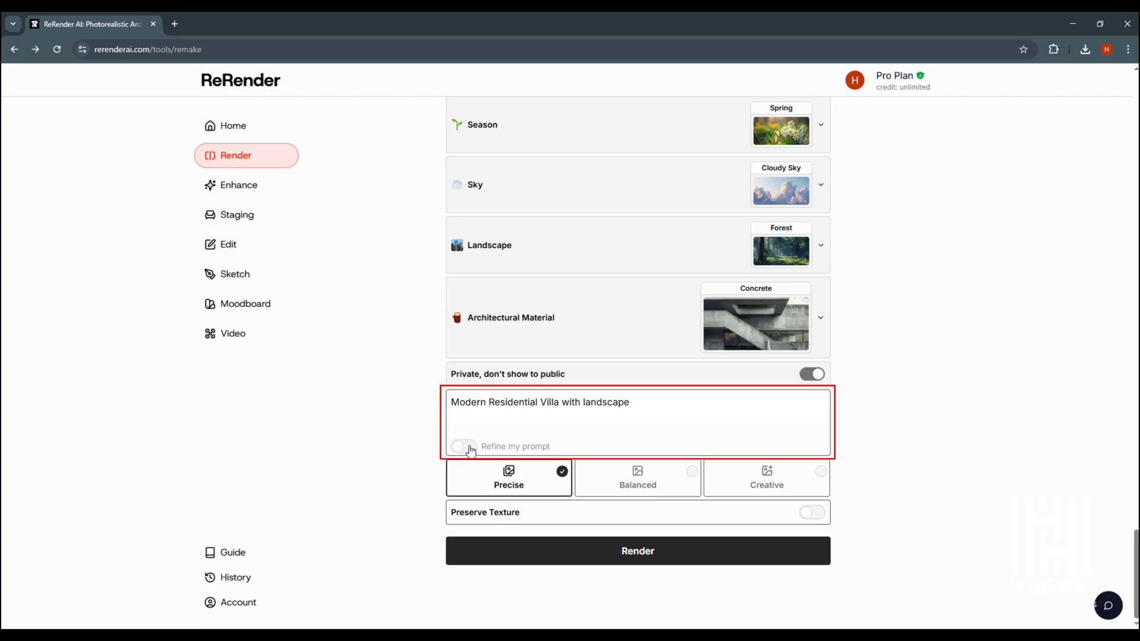
click(463, 448)
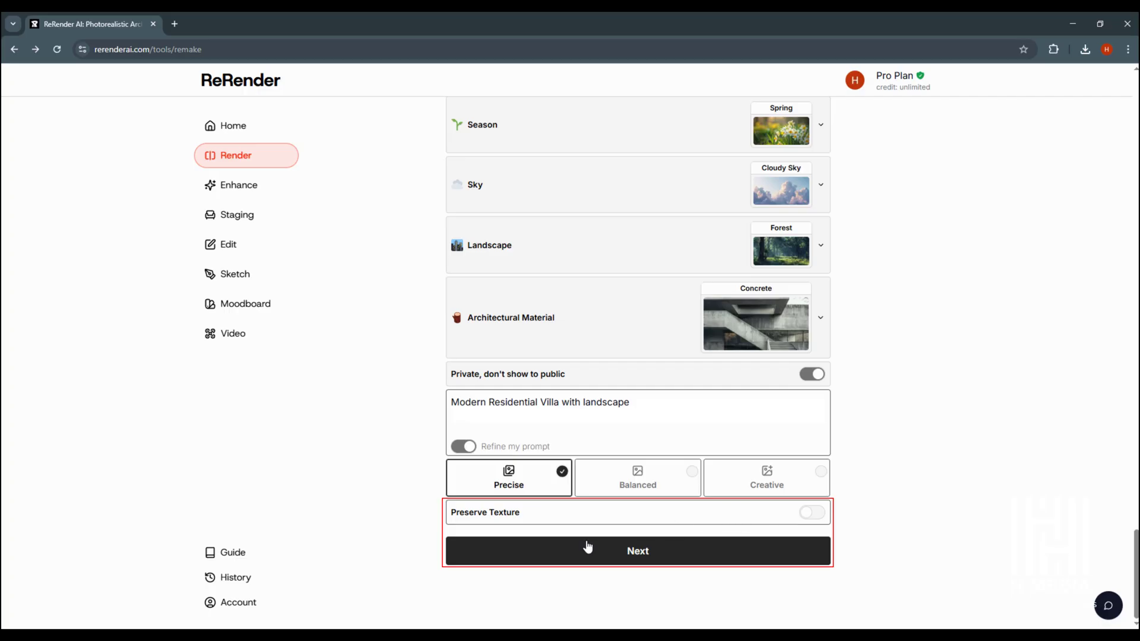
Proceed with the chosen settings, open the refined villa prompt for editing, and start the render.
click(646, 562)
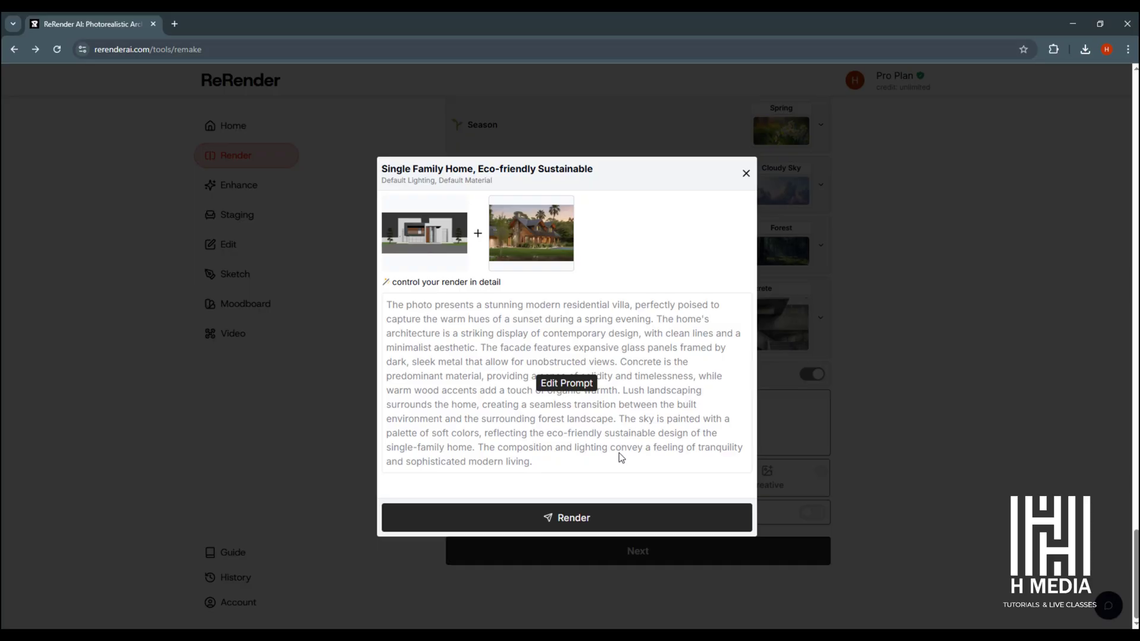
click(576, 389)
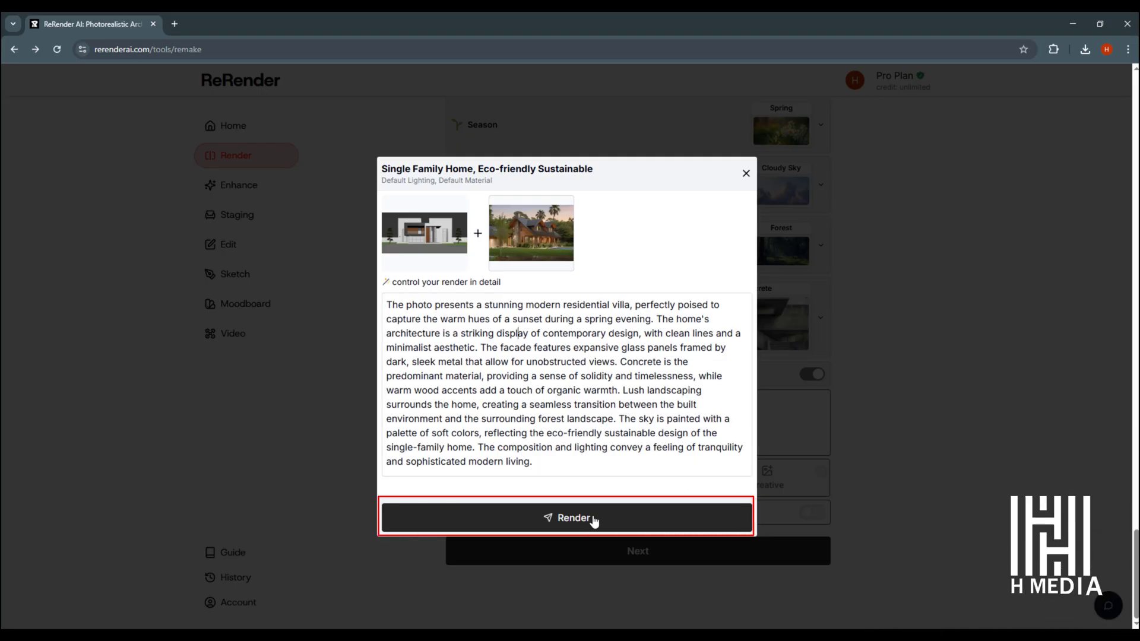
click(594, 519)
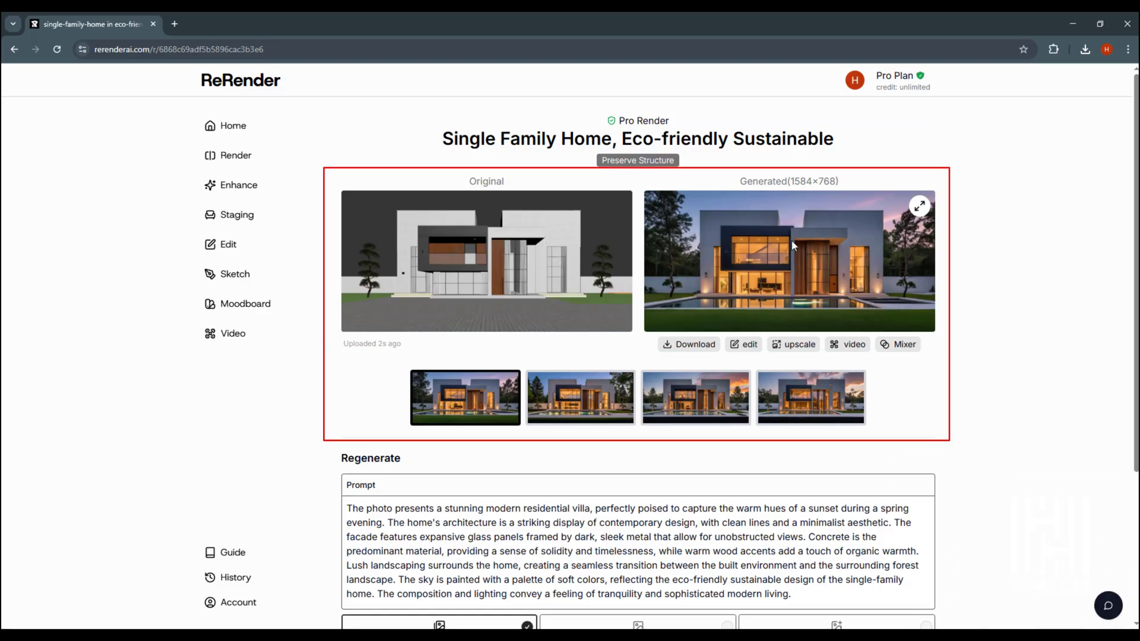
Enlarge the before/after comparison, reveal most of the AI rendering, and view the second, third and fourth render variants.
click(920, 205)
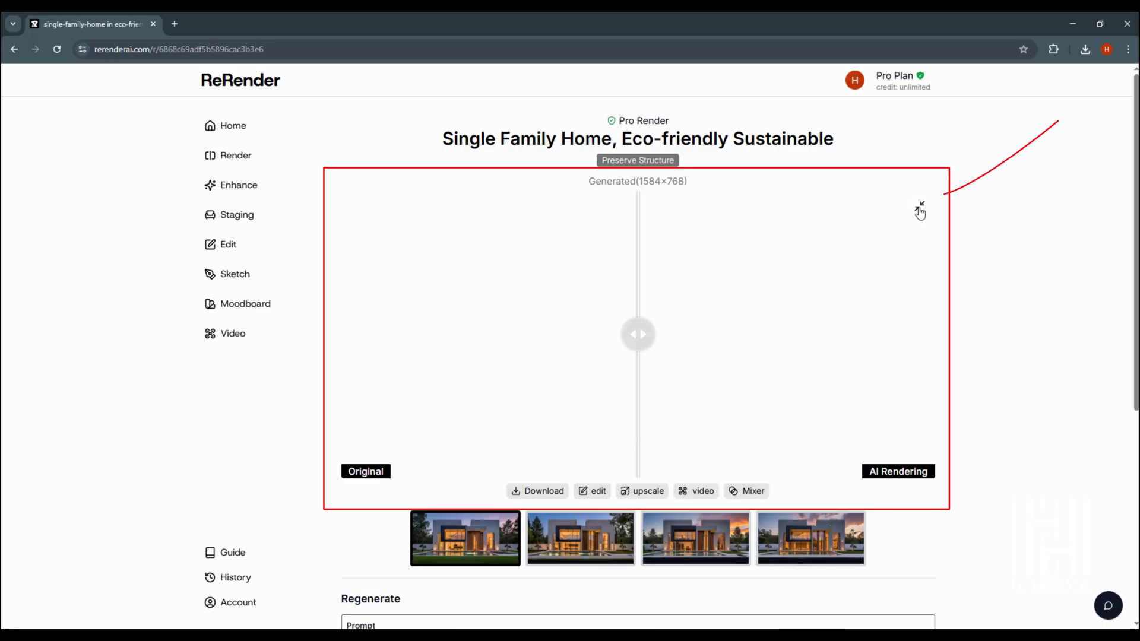
drag(644, 321, 365, 334)
click(581, 541)
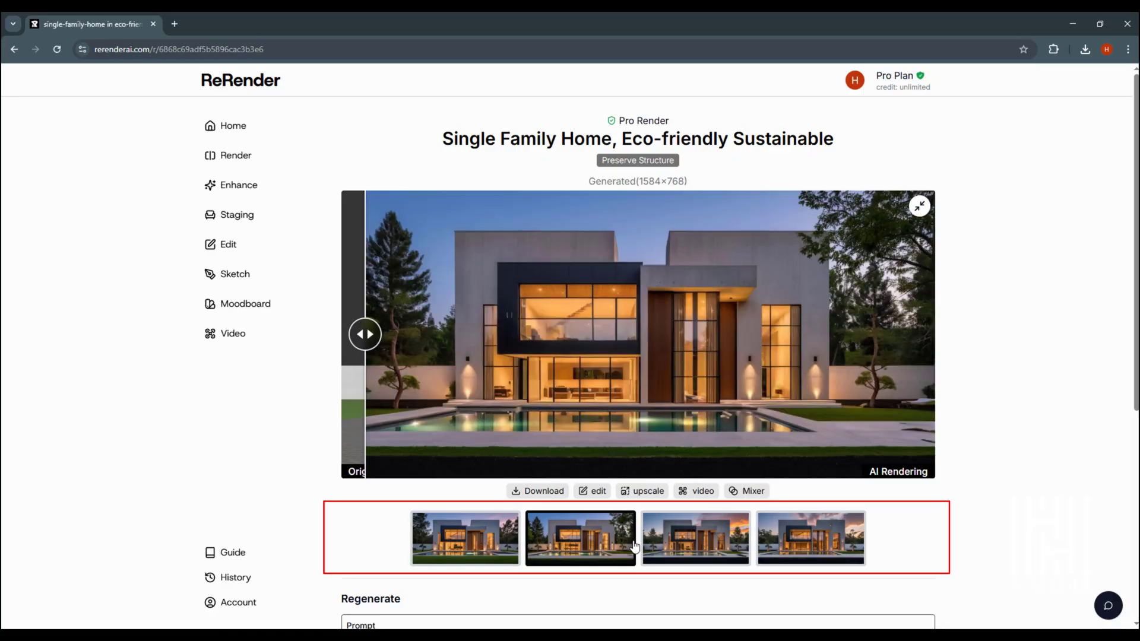
click(696, 540)
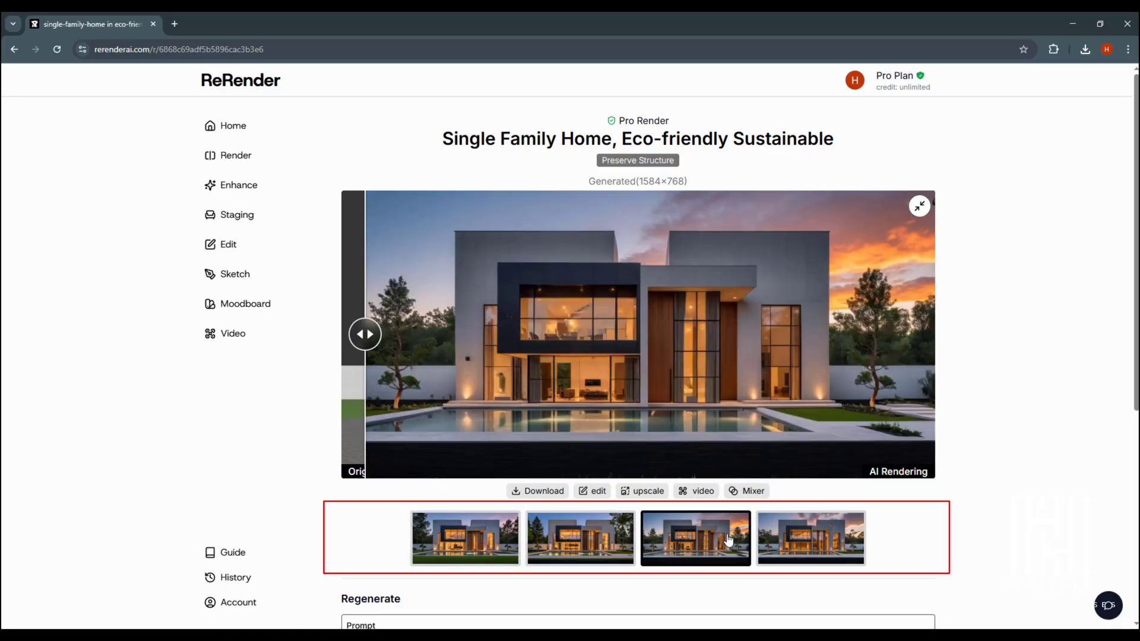
click(797, 539)
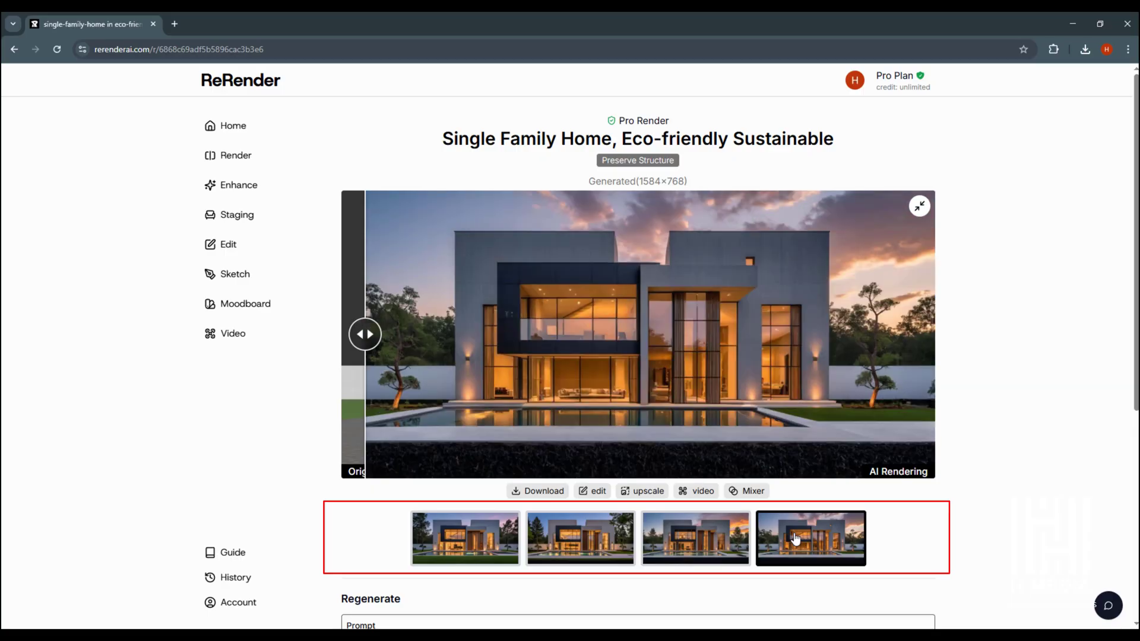
Compare the variants again, settle on the second one, and reveal its AI rendering fully over the original.
click(713, 547)
click(590, 541)
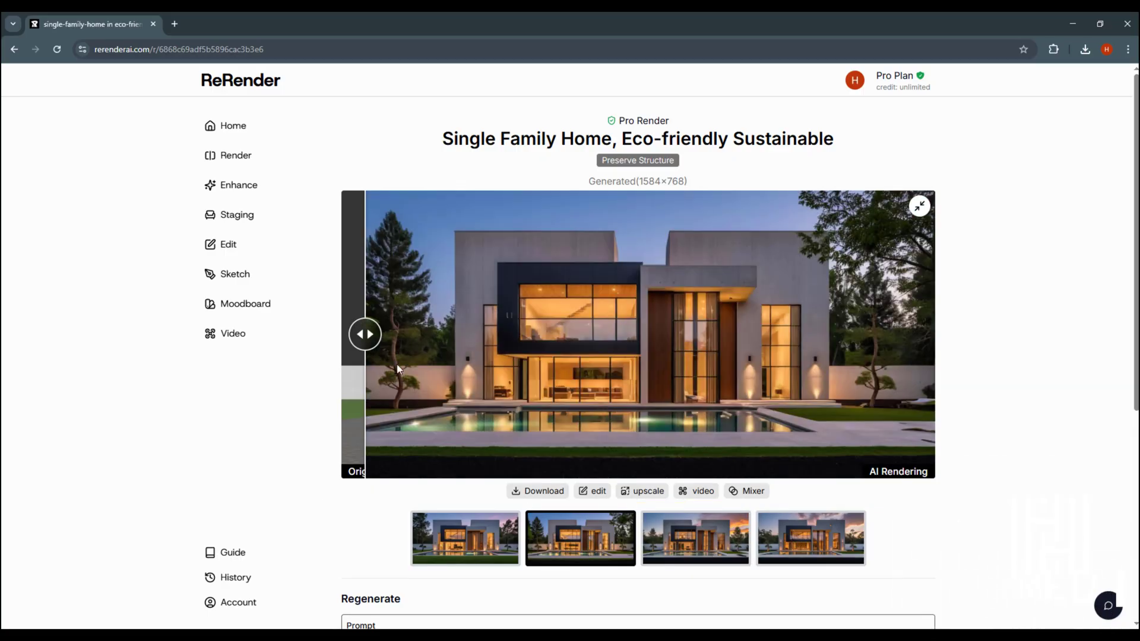
mouse_move(365, 335)
mouse_down()
mouse_move(873, 348)
mouse_move(454, 327)
mouse_move(348, 334)
mouse_up()
click(811, 538)
drag(793, 329, 564, 315)
click(552, 526)
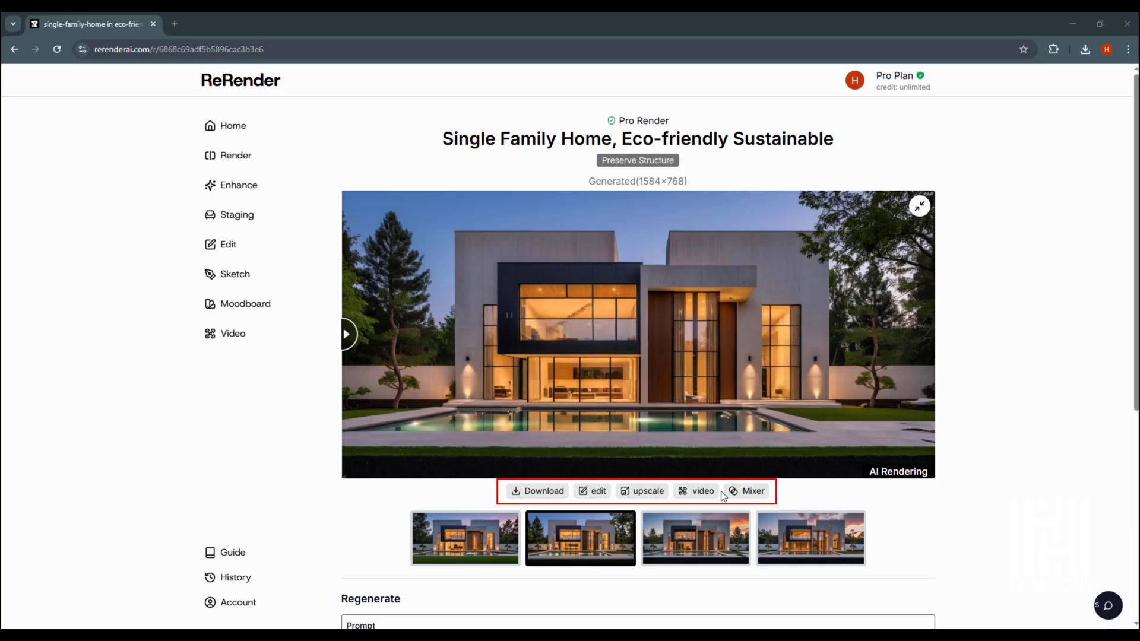
Blend the original model image with the second render at roughly half opacity in the Mixer and download the mixed image.
click(747, 491)
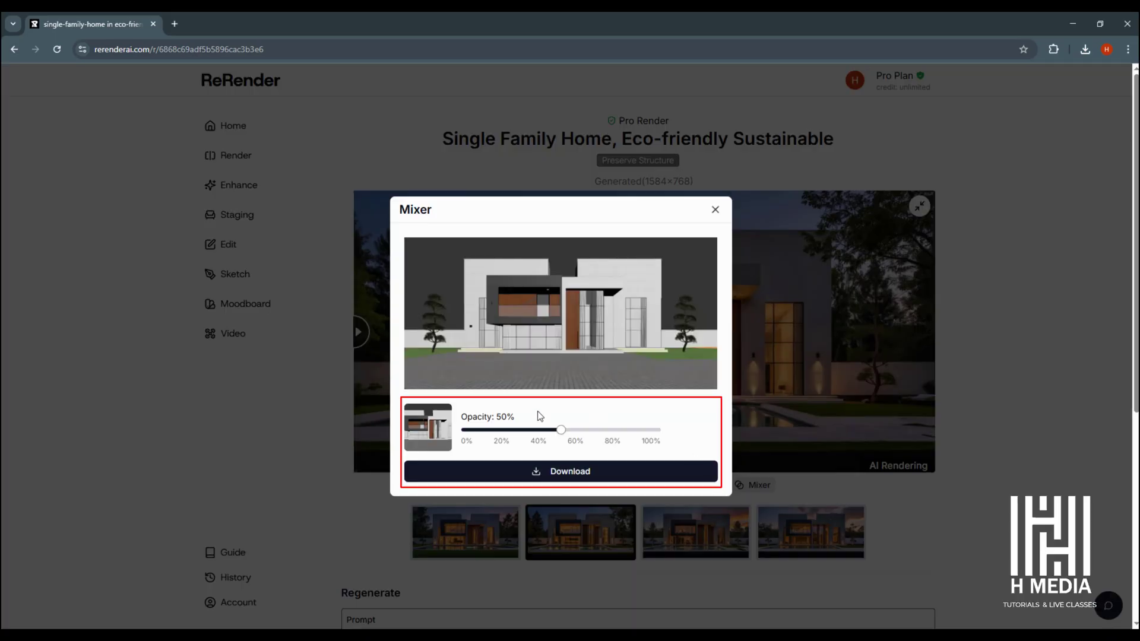
drag(561, 428, 484, 428)
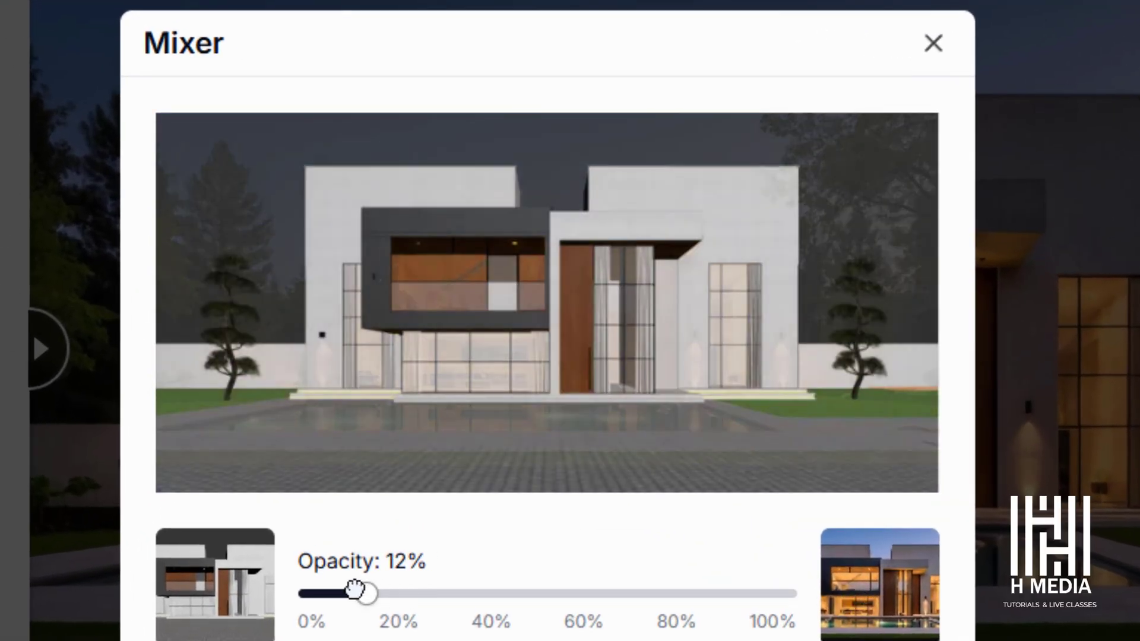
drag(355, 589, 539, 596)
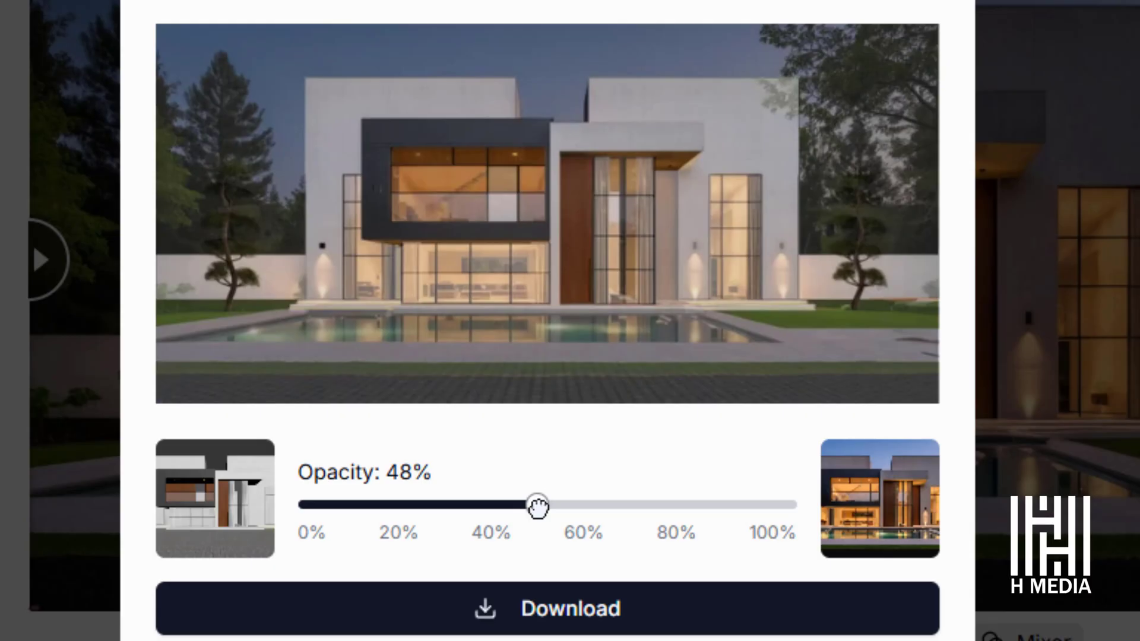
drag(538, 507, 549, 505)
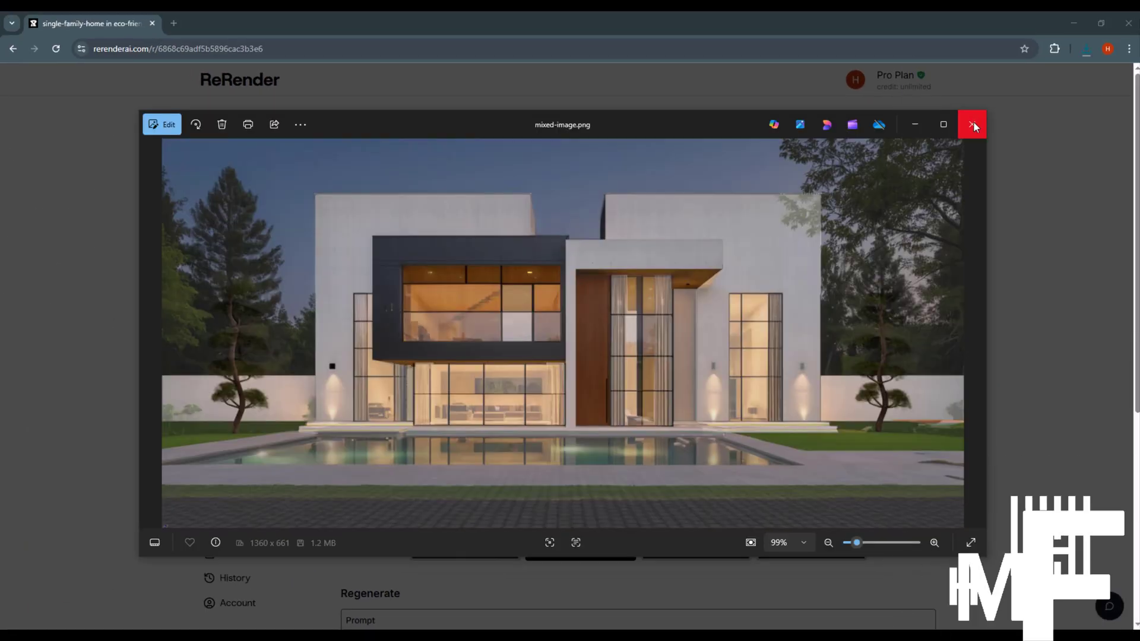
click(974, 123)
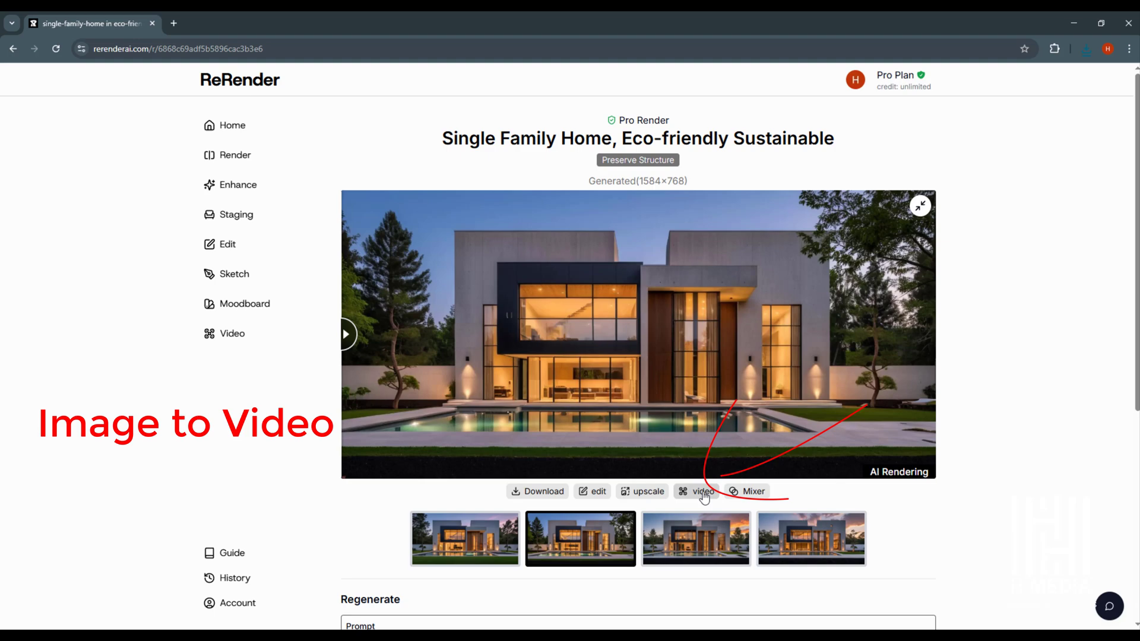
Preview the Image to Video camera movements and send the second render to the video tool with Flythrough chosen.
click(704, 496)
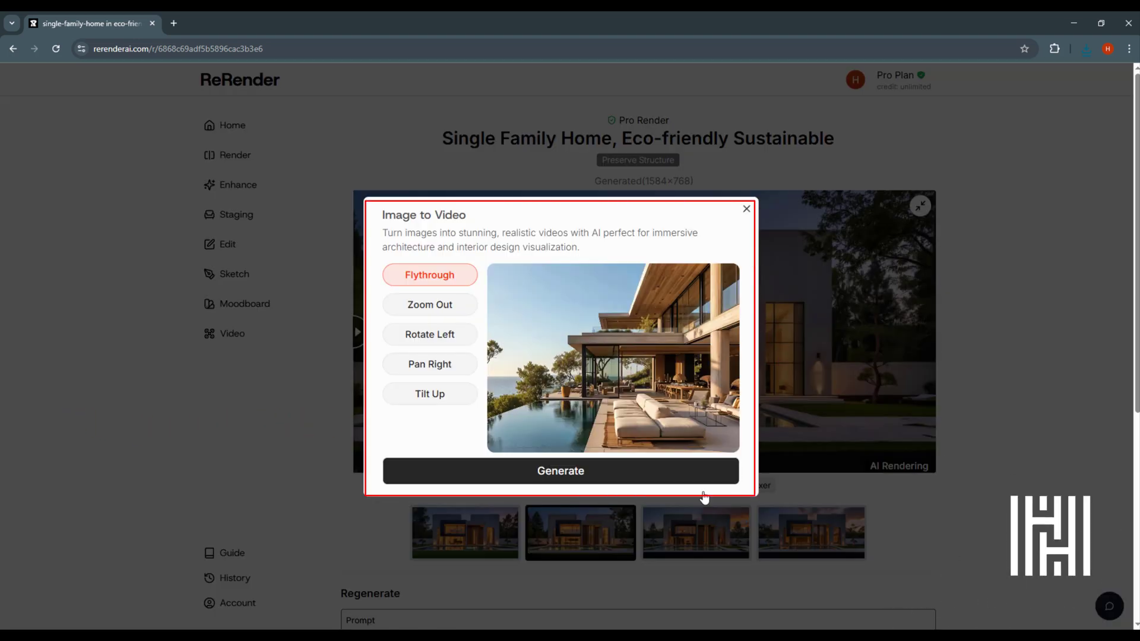
click(442, 308)
click(441, 336)
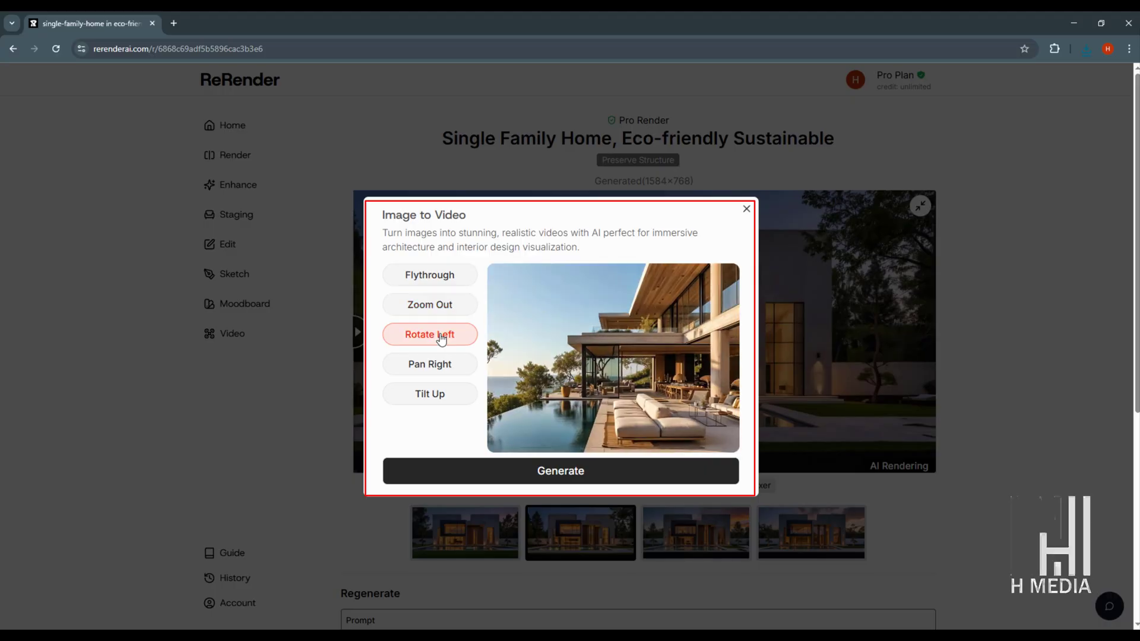
click(442, 364)
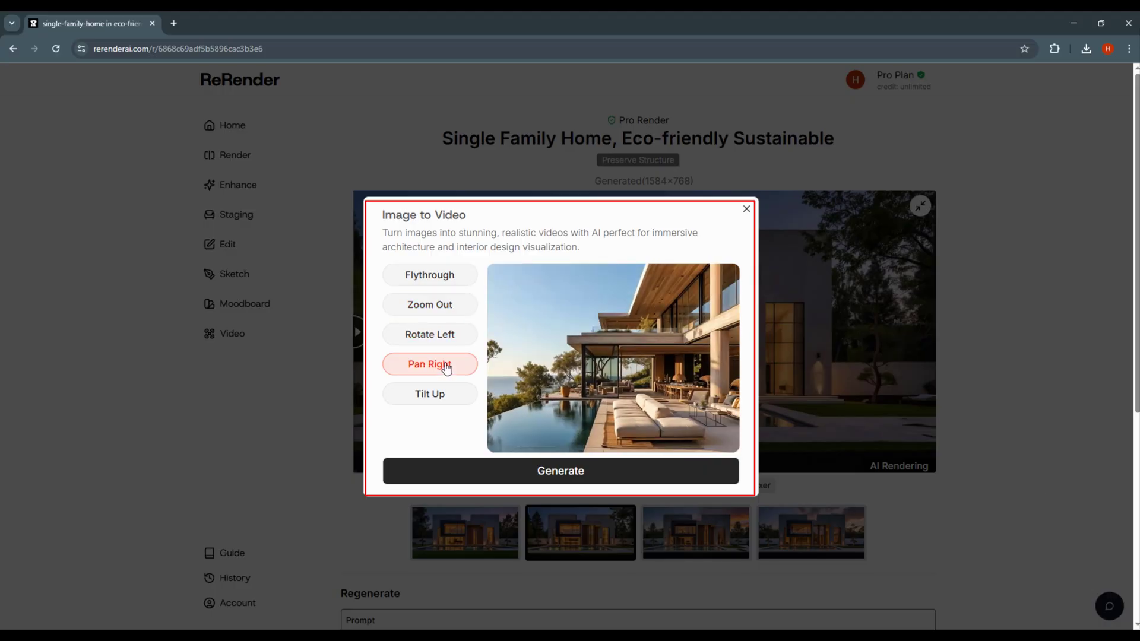
click(444, 398)
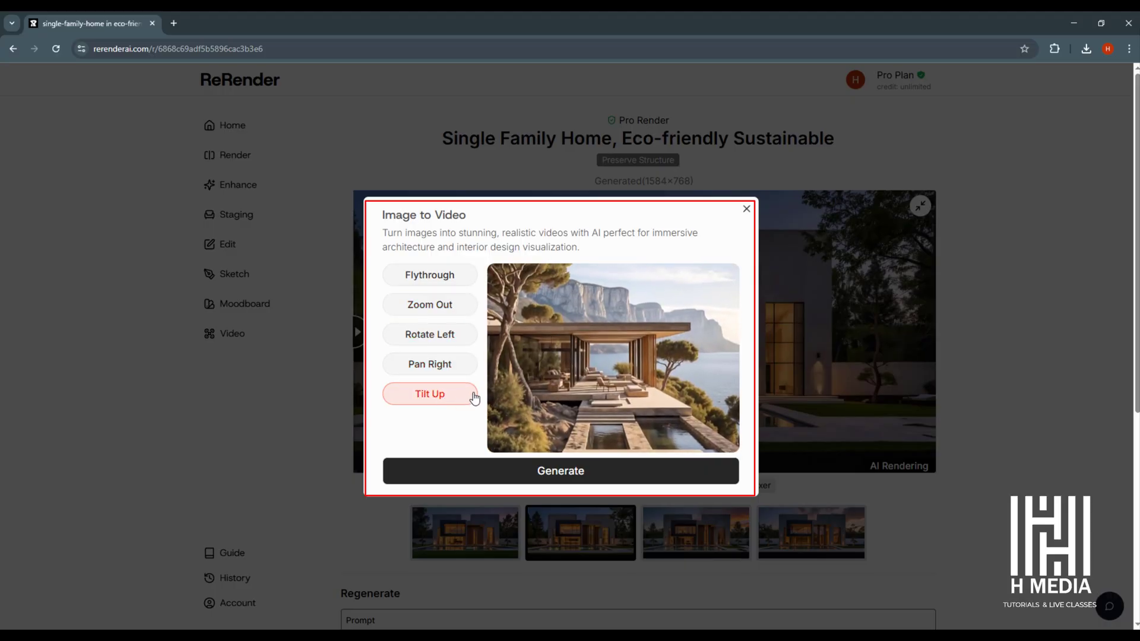
click(430, 275)
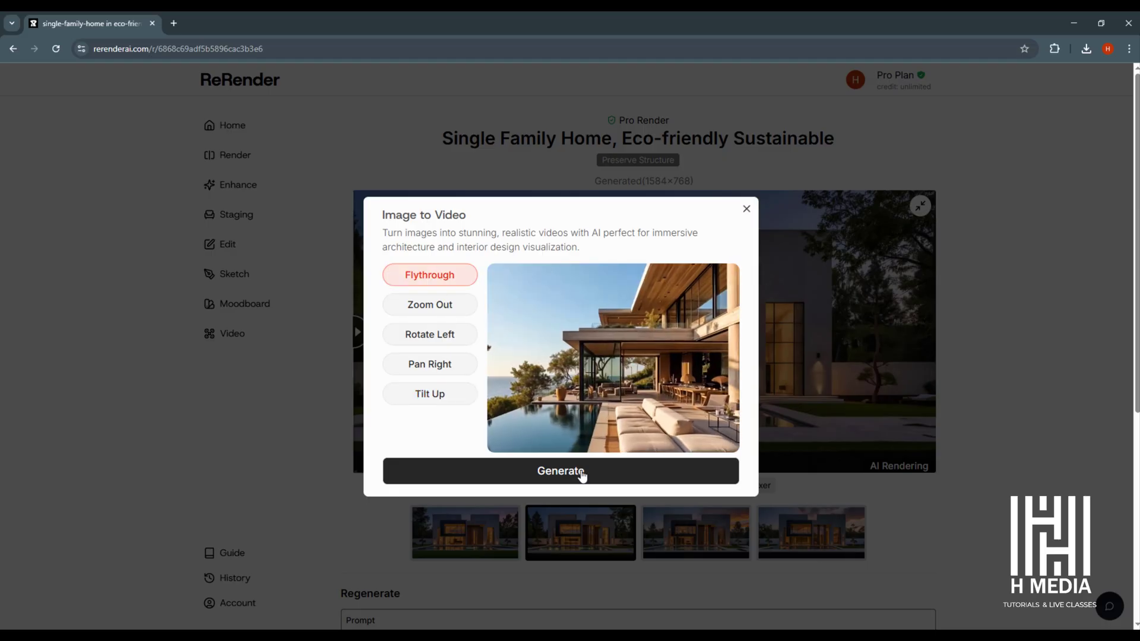
click(581, 473)
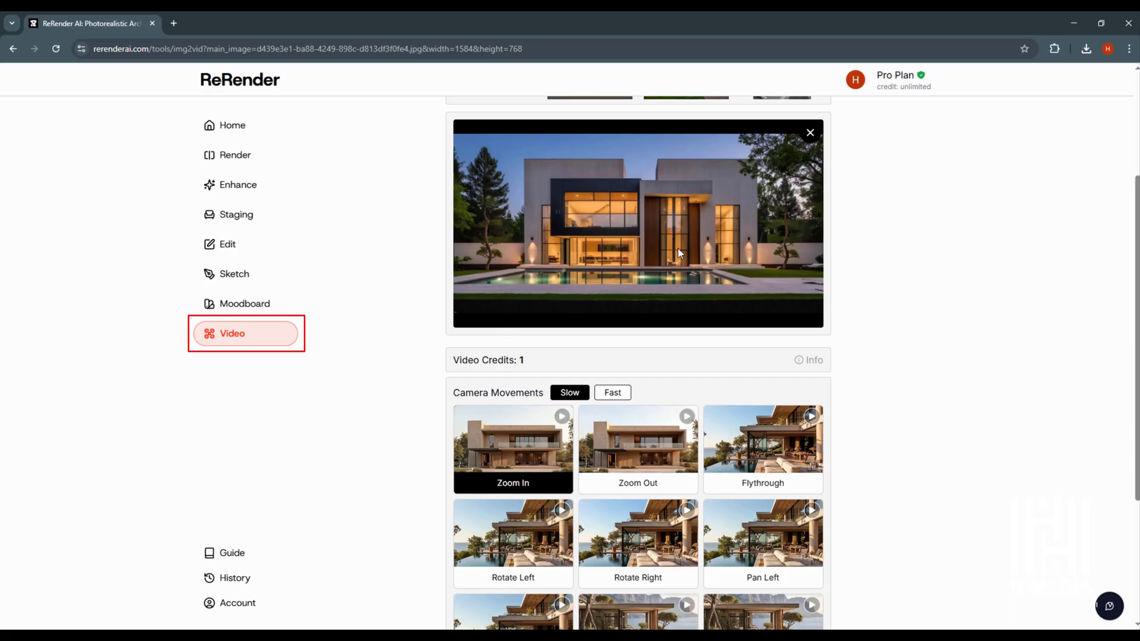
Generate a 10-second video of the villa with the slow Zoom In camera movement.
scroll(595, 320, down, 3)
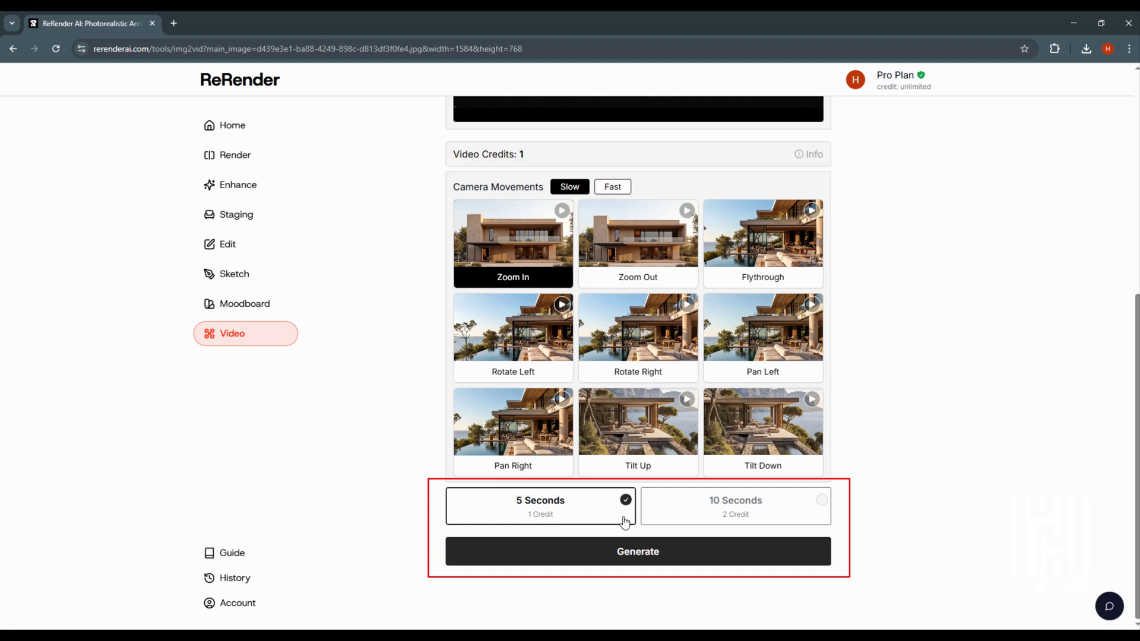
click(809, 511)
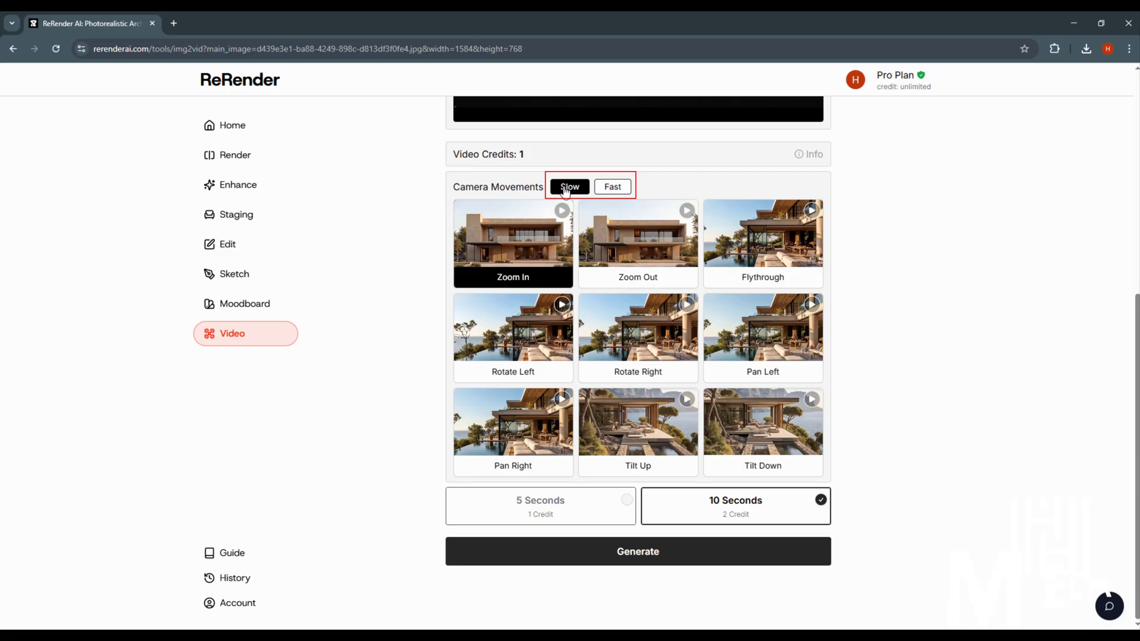
click(660, 553)
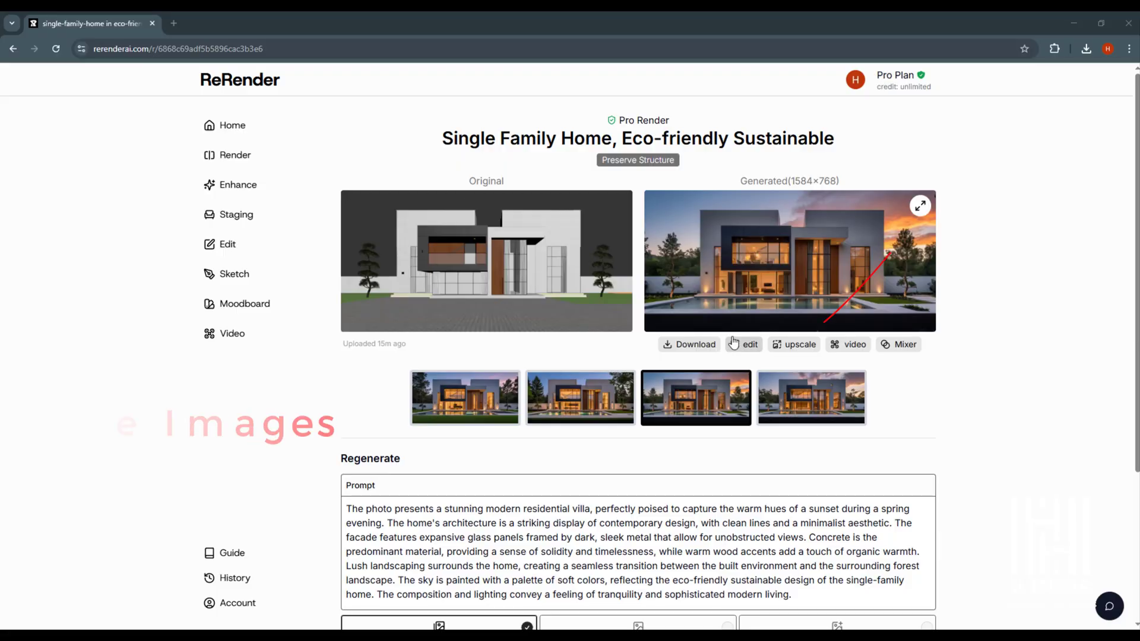
Upscale the third render variant, check its new resolution, and enlarge the result.
click(809, 344)
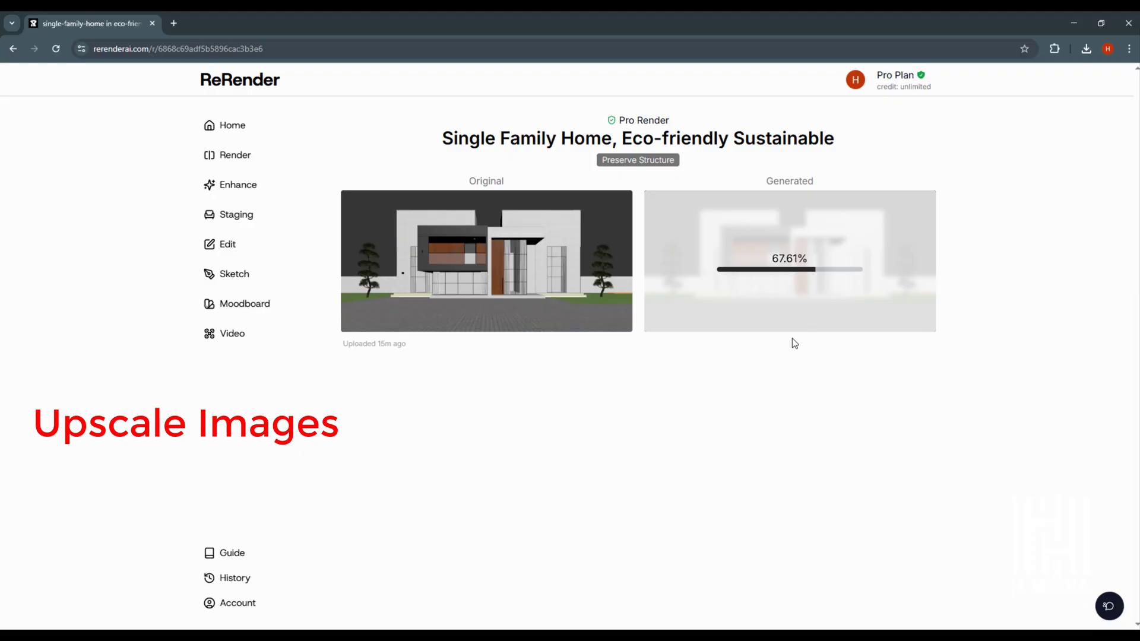
drag(788, 181, 840, 180)
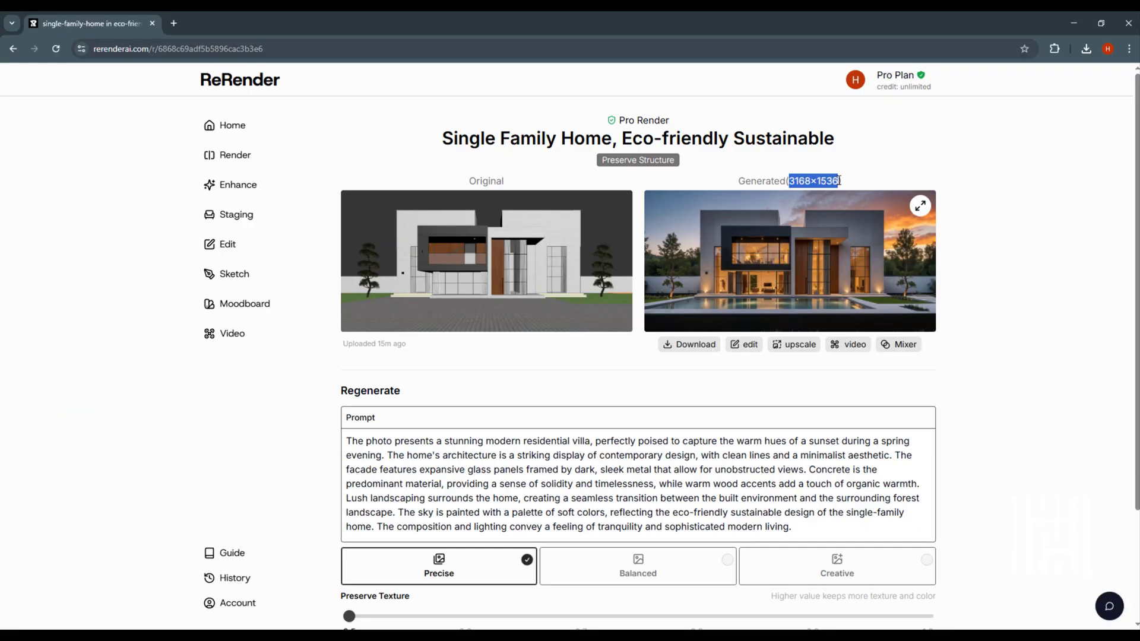
click(920, 206)
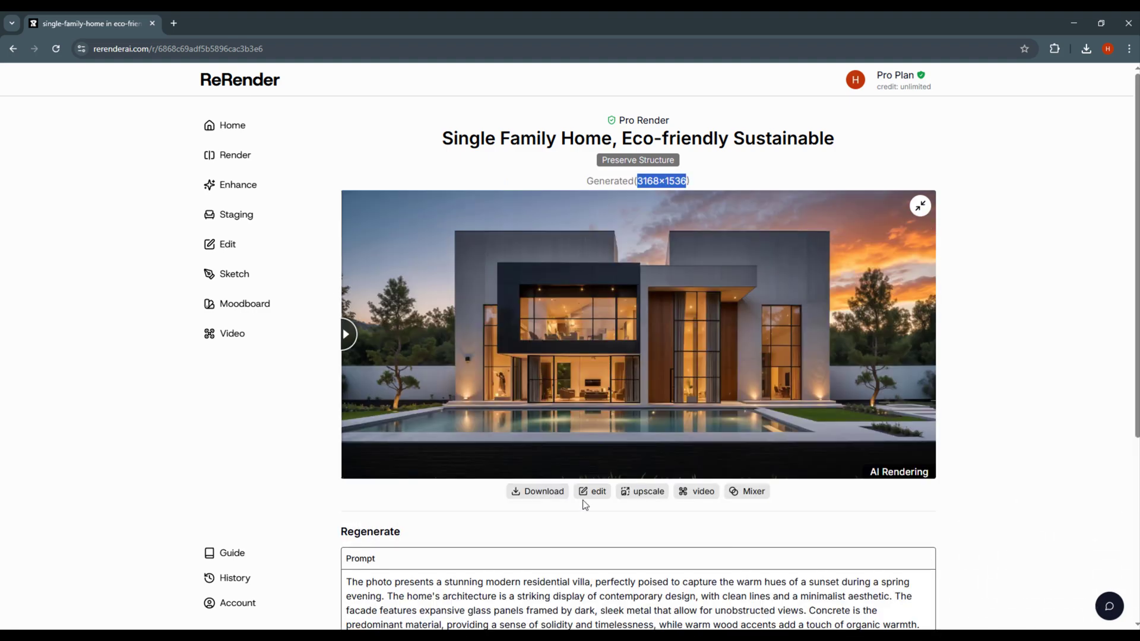
Download the upscaled villa render and inspect its upper-floor windows up close.
click(538, 492)
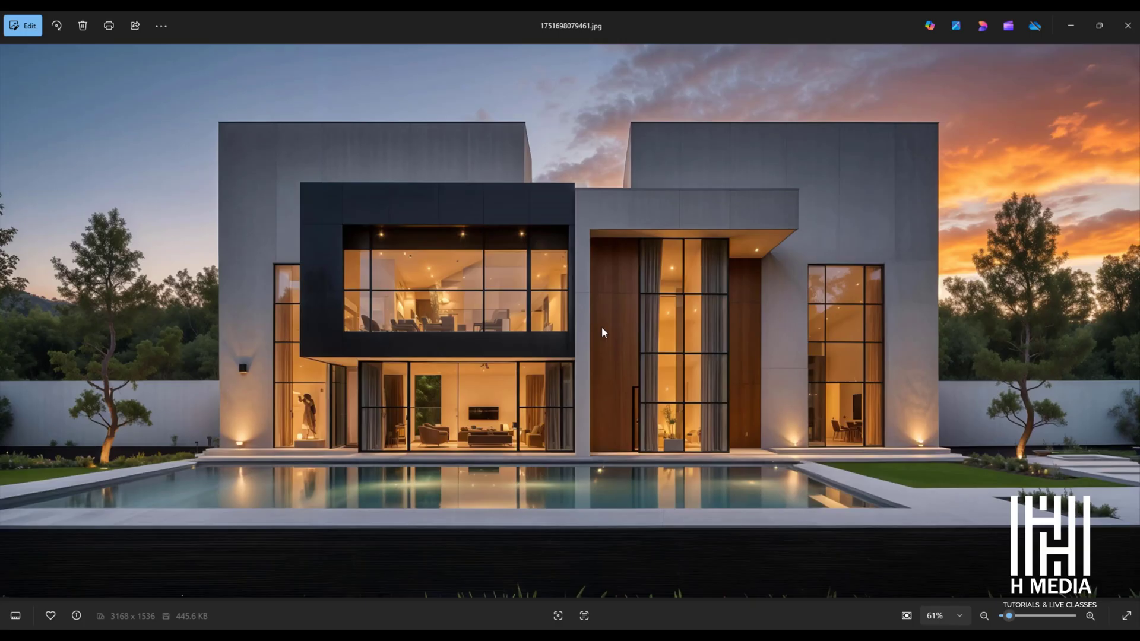
scroll(576, 332, up, 5)
scroll(570, 323, up, 2)
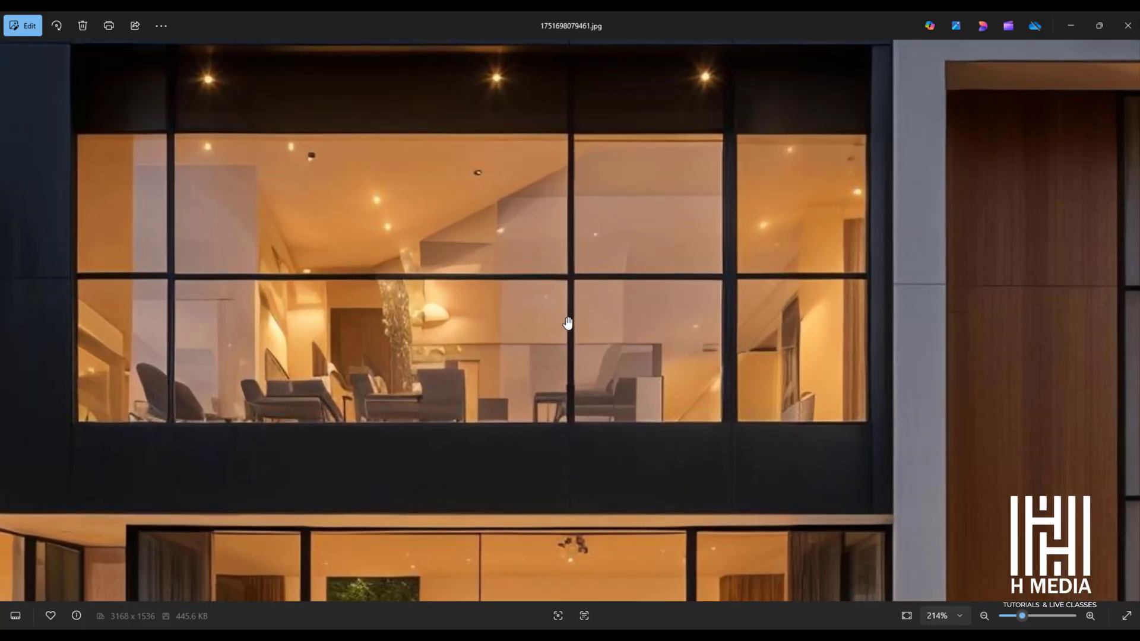
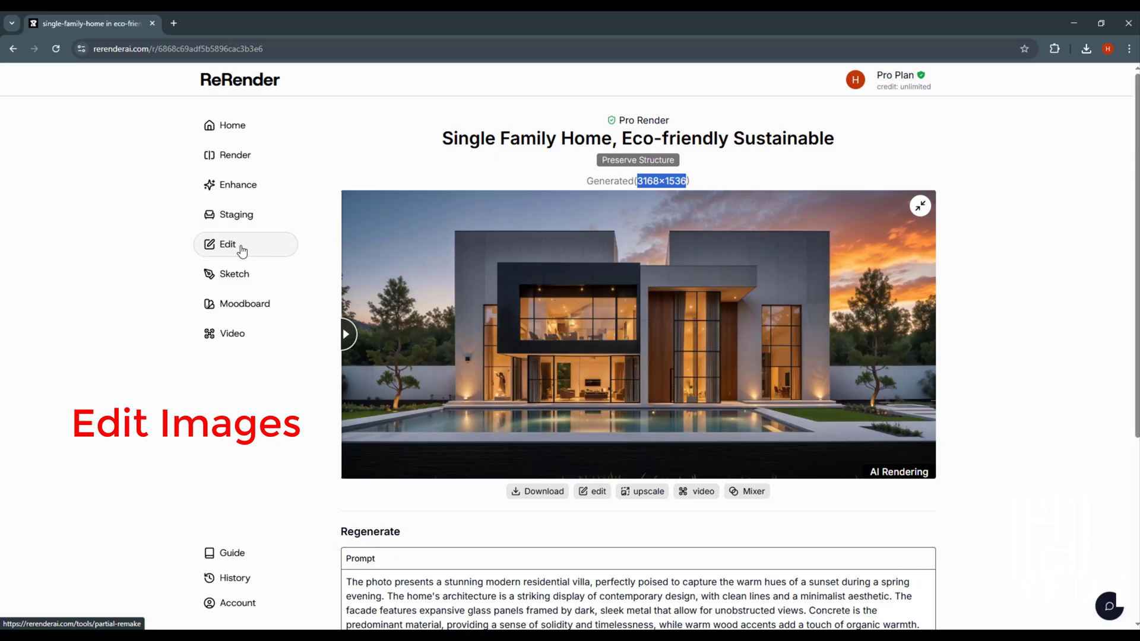
Upload the city skyline photo to the Edit tool and mask the entire water area with the brush.
click(242, 250)
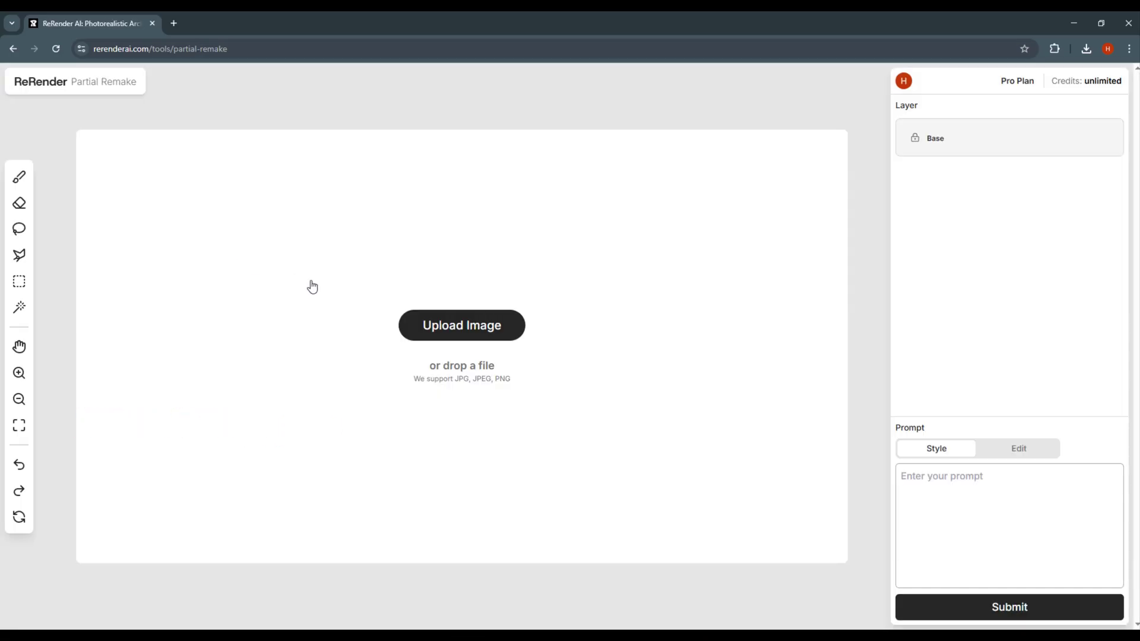
click(467, 331)
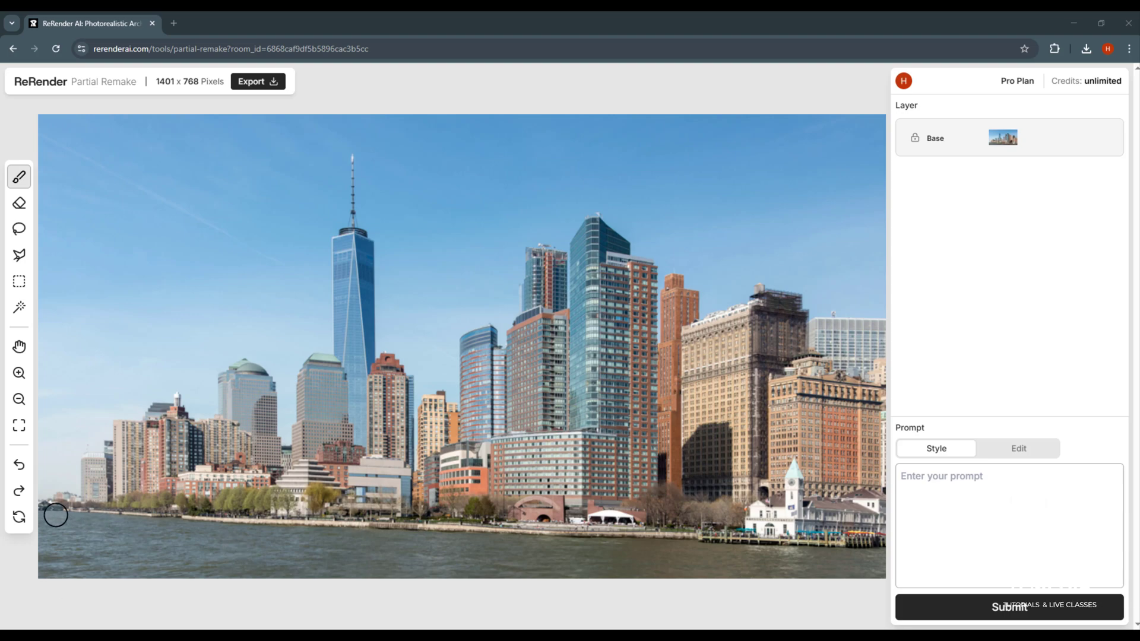
mouse_move(46, 514)
mouse_down()
mouse_move(877, 553)
mouse_move(879, 574)
mouse_move(823, 570)
mouse_move(855, 579)
mouse_up()
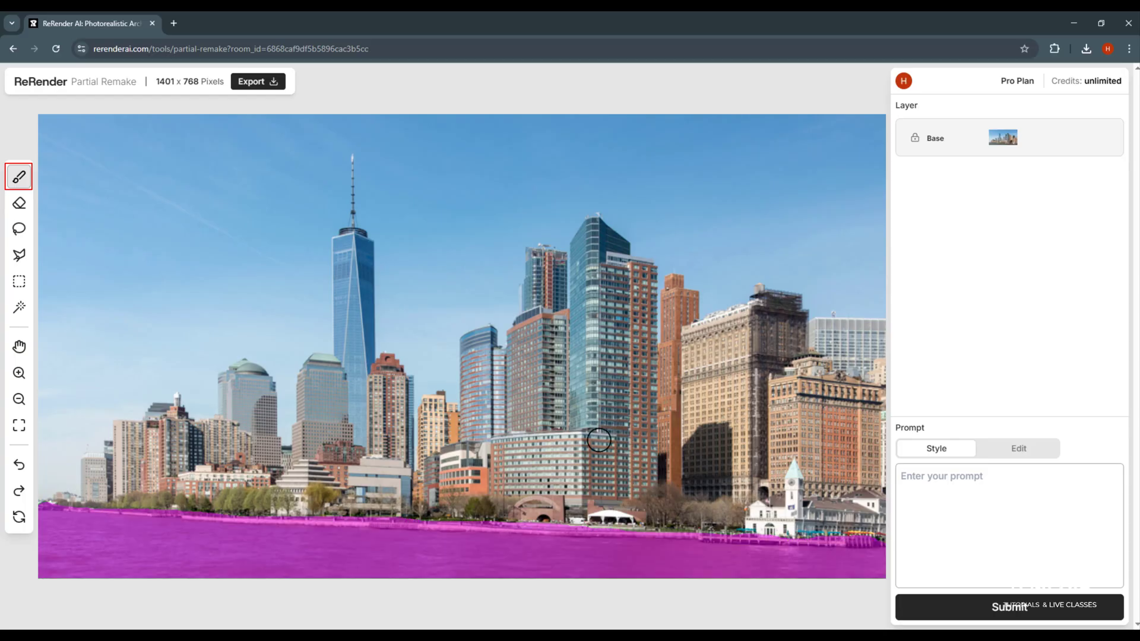
Replace the masked water using the Style prompt "Grass".
click(955, 480)
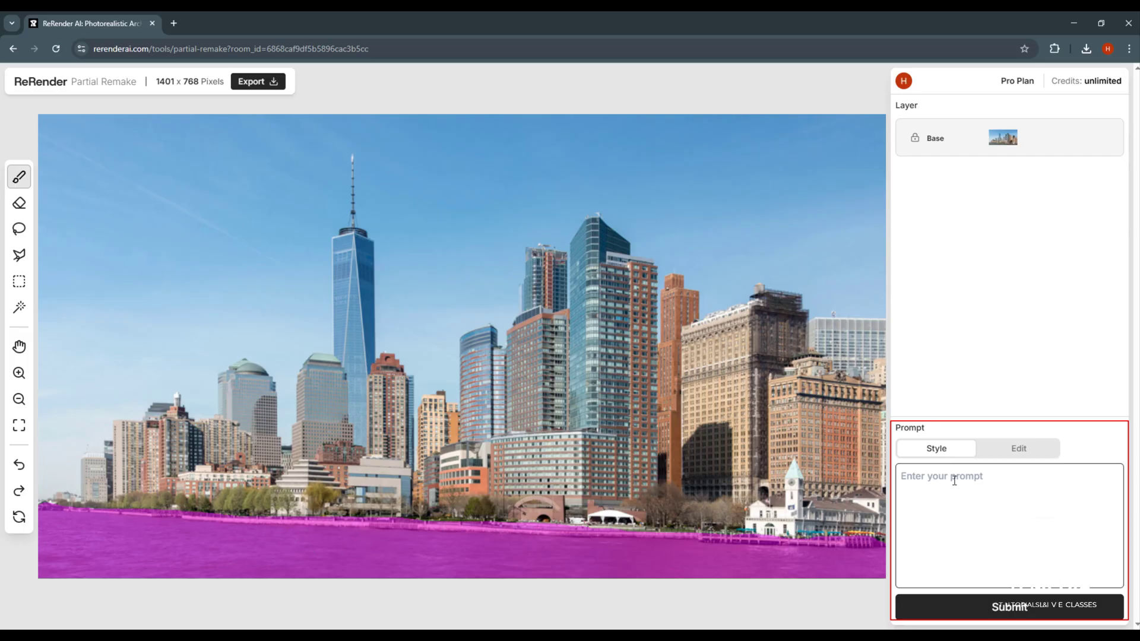
text(Grass)
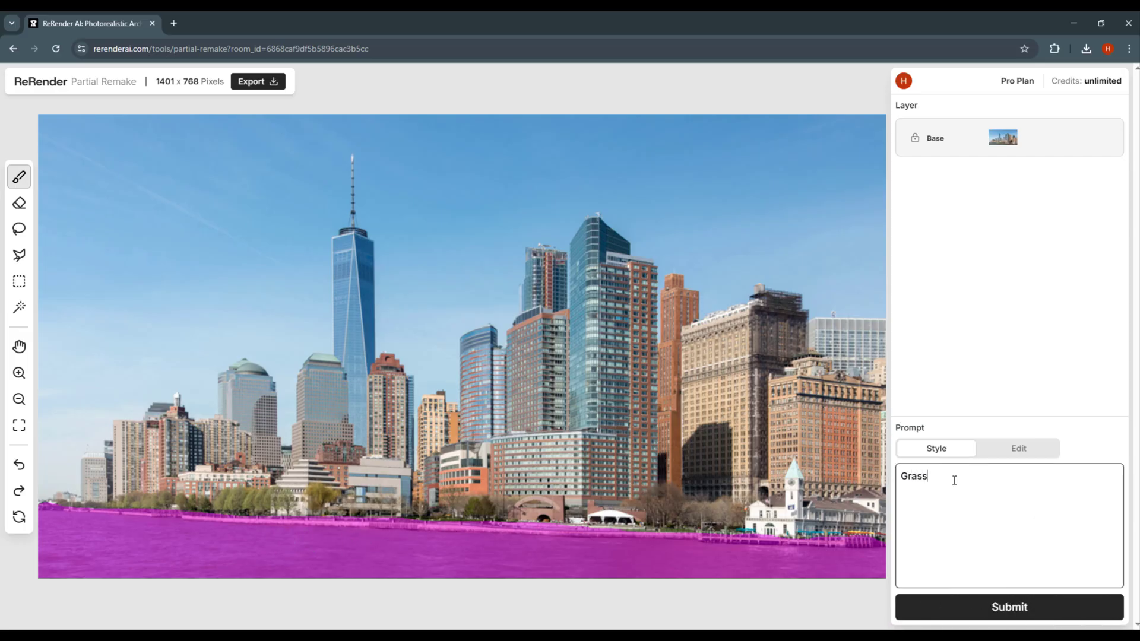
click(1008, 605)
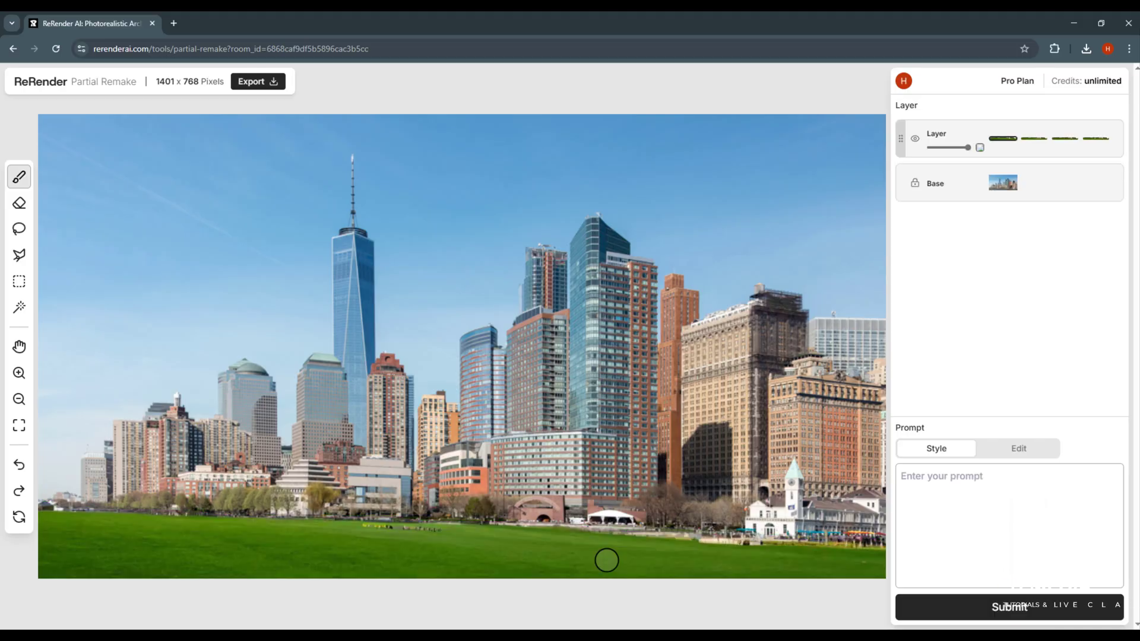
Compare the generated grass variants on the skyline image and select the third one.
click(1039, 140)
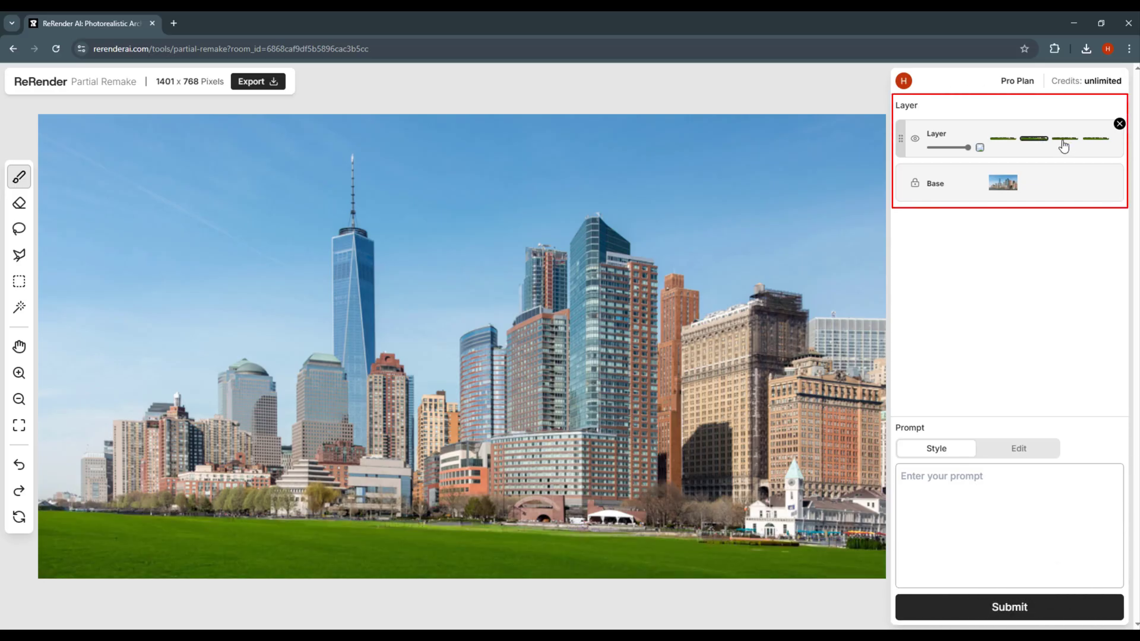
click(1064, 141)
click(1097, 140)
click(1065, 140)
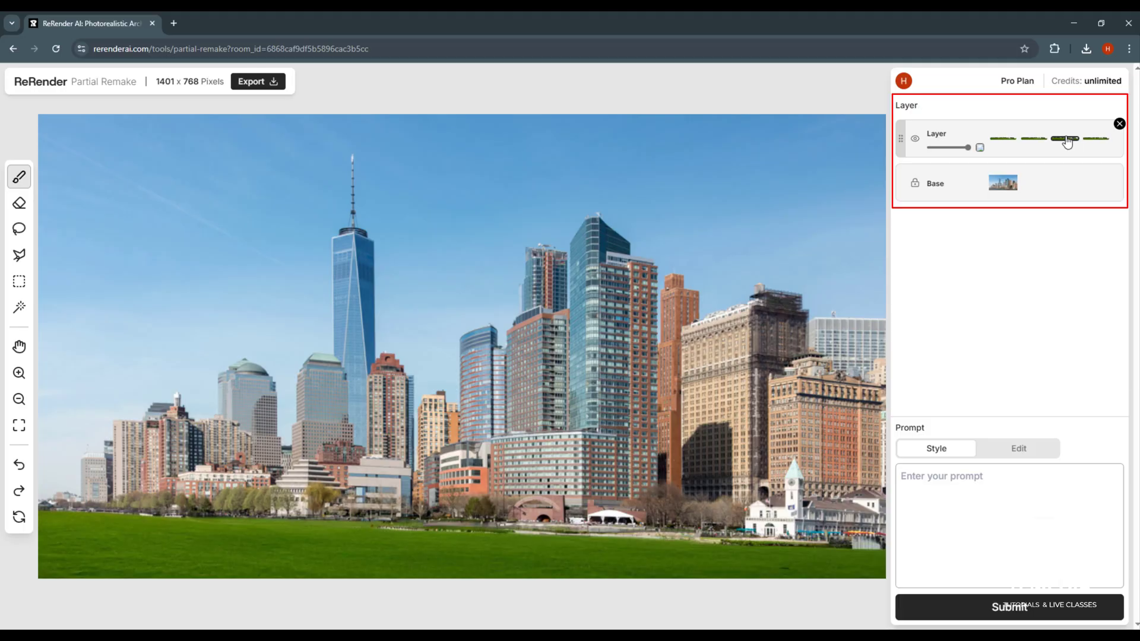
click(1031, 140)
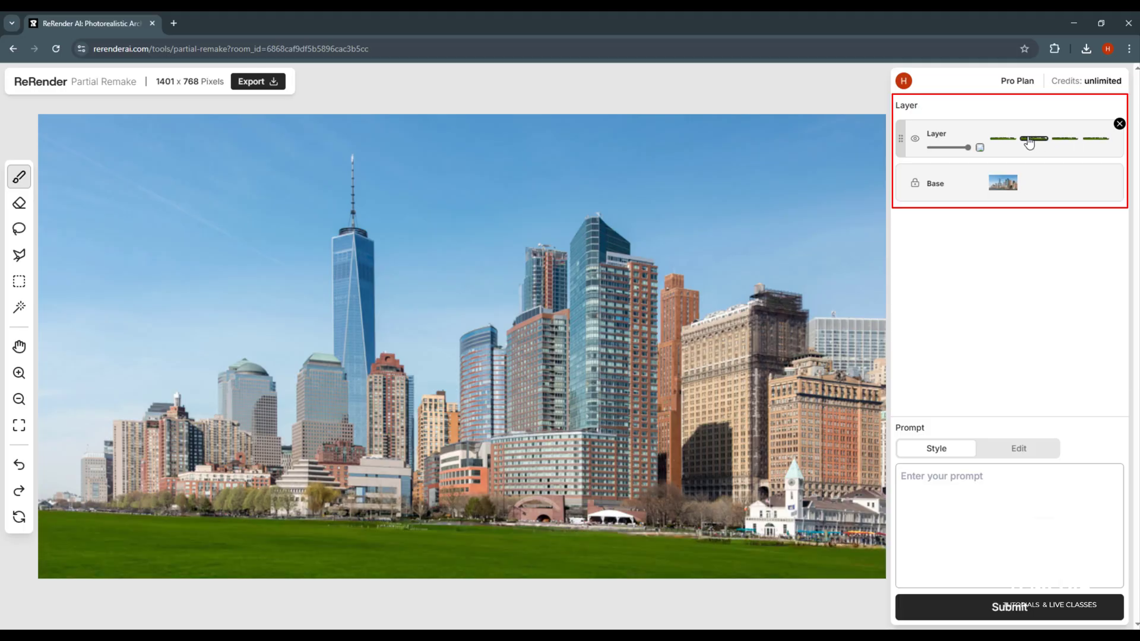
click(1064, 141)
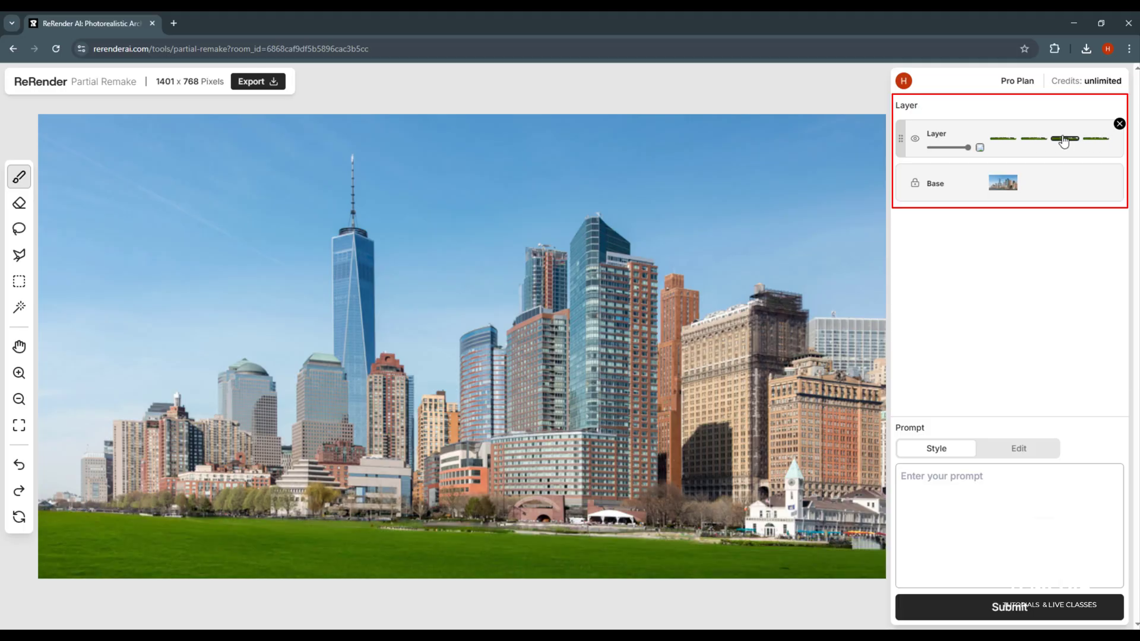
click(1096, 140)
click(1063, 141)
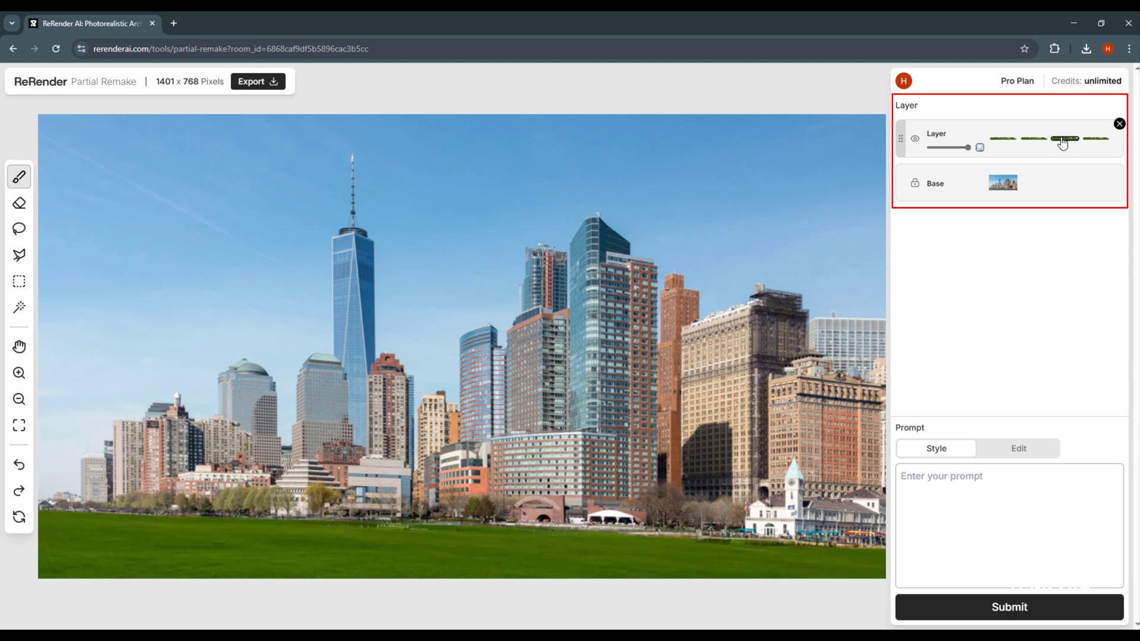
Hide and reshow the grass layer, and lower its opacity before restoring it to full to compare it with the base.
click(916, 140)
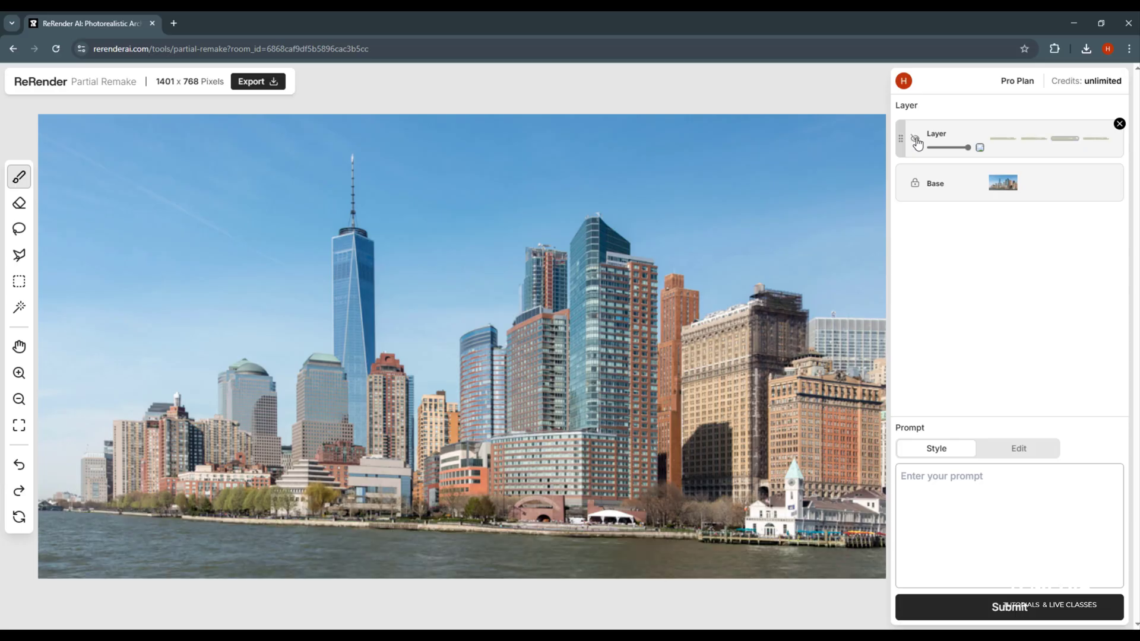
click(916, 140)
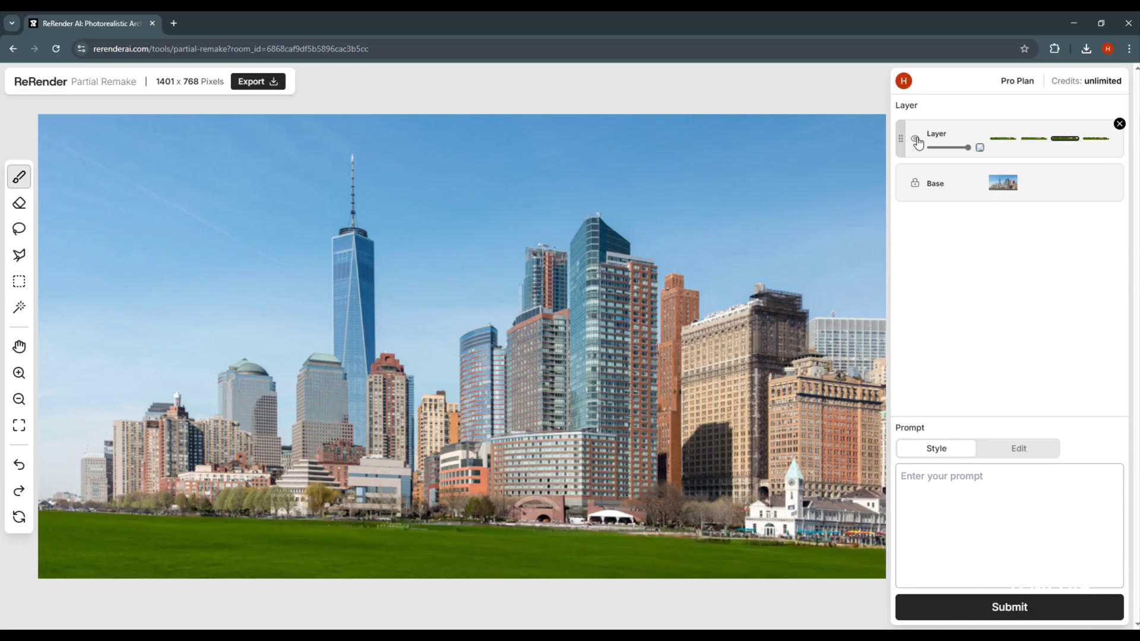
drag(968, 147, 952, 148)
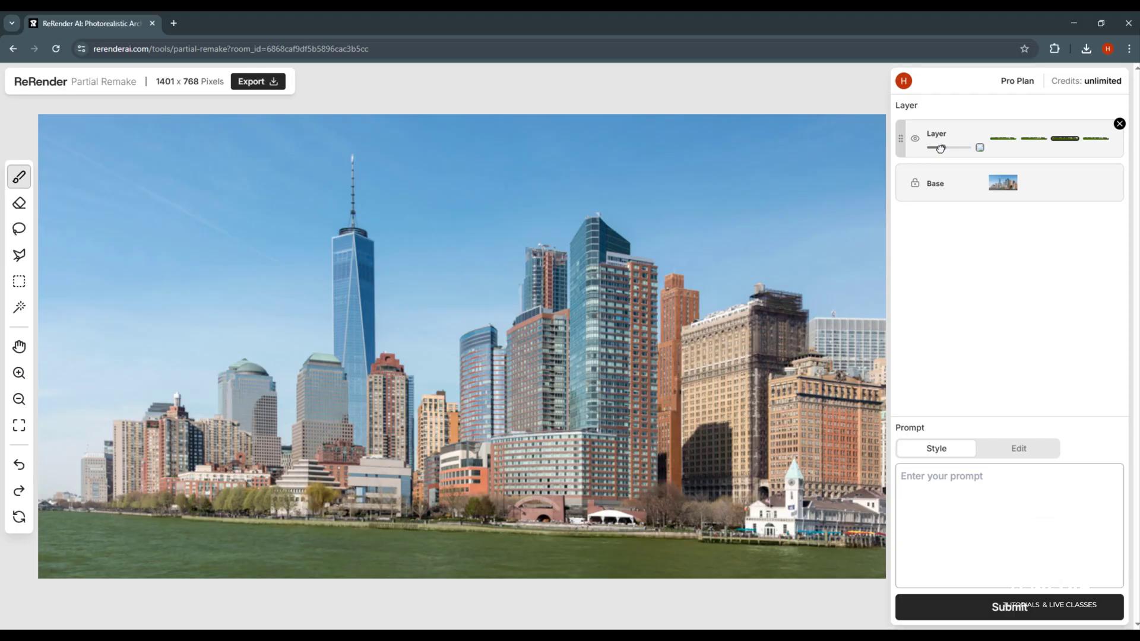
drag(941, 148, 968, 148)
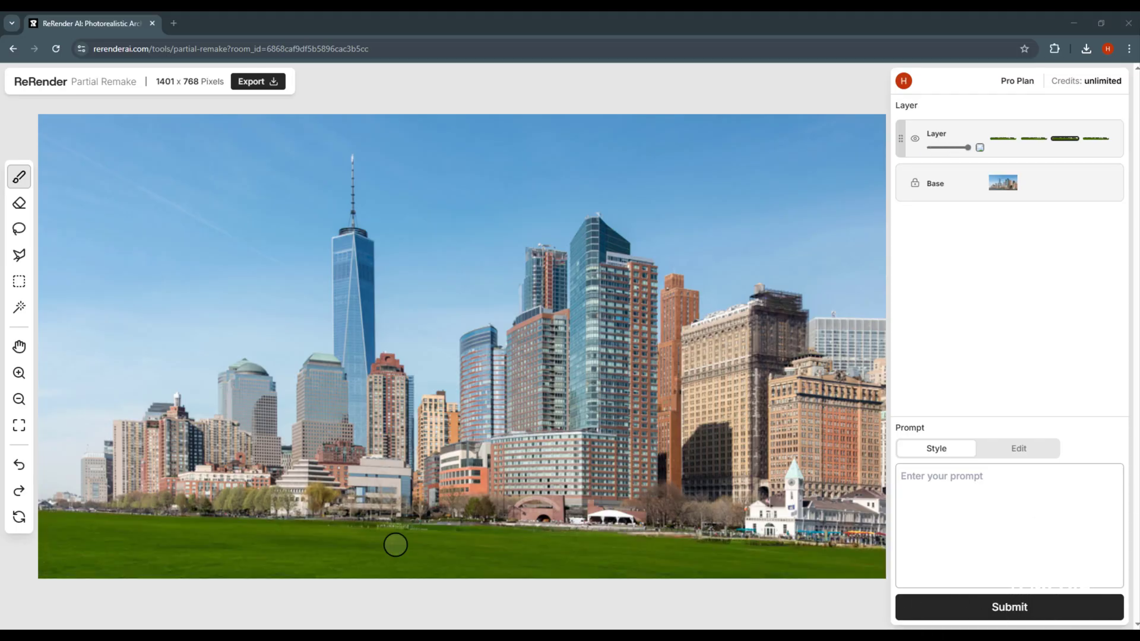
Mask the whole grass area with the magic wand and replace it using the Style prompt "road".
click(21, 310)
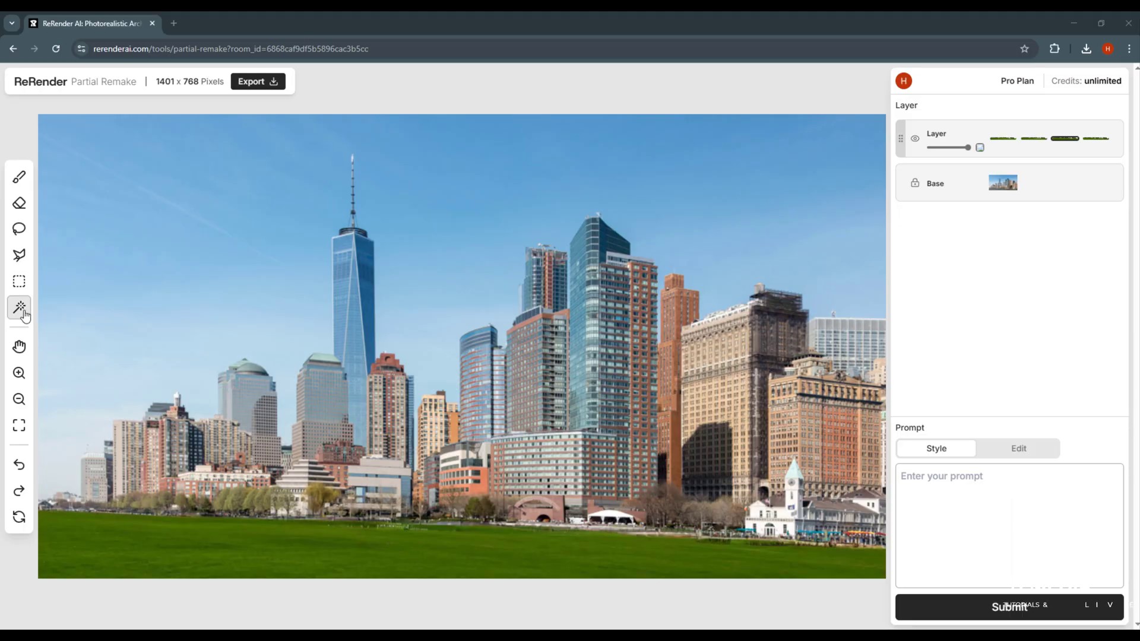
click(236, 537)
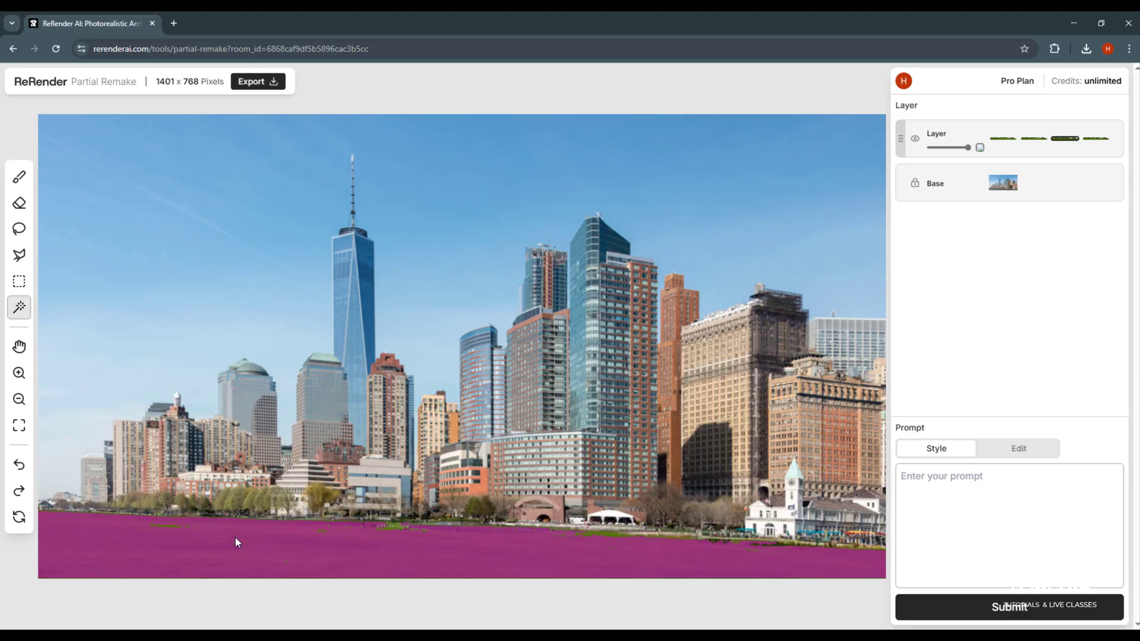
click(172, 526)
click(995, 503)
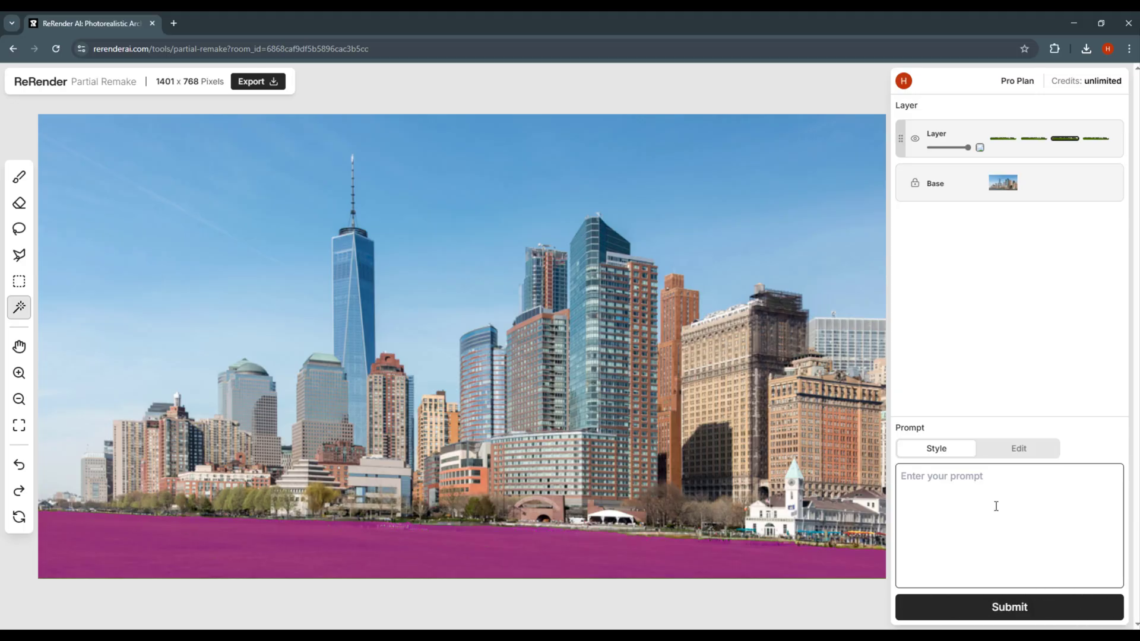
text(road)
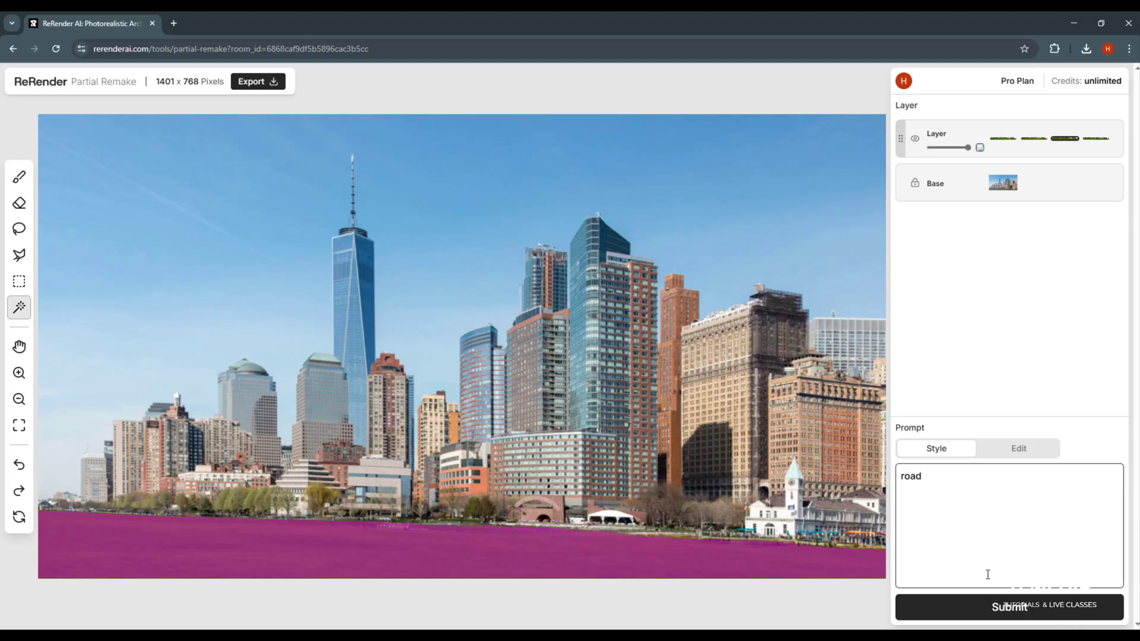
click(998, 606)
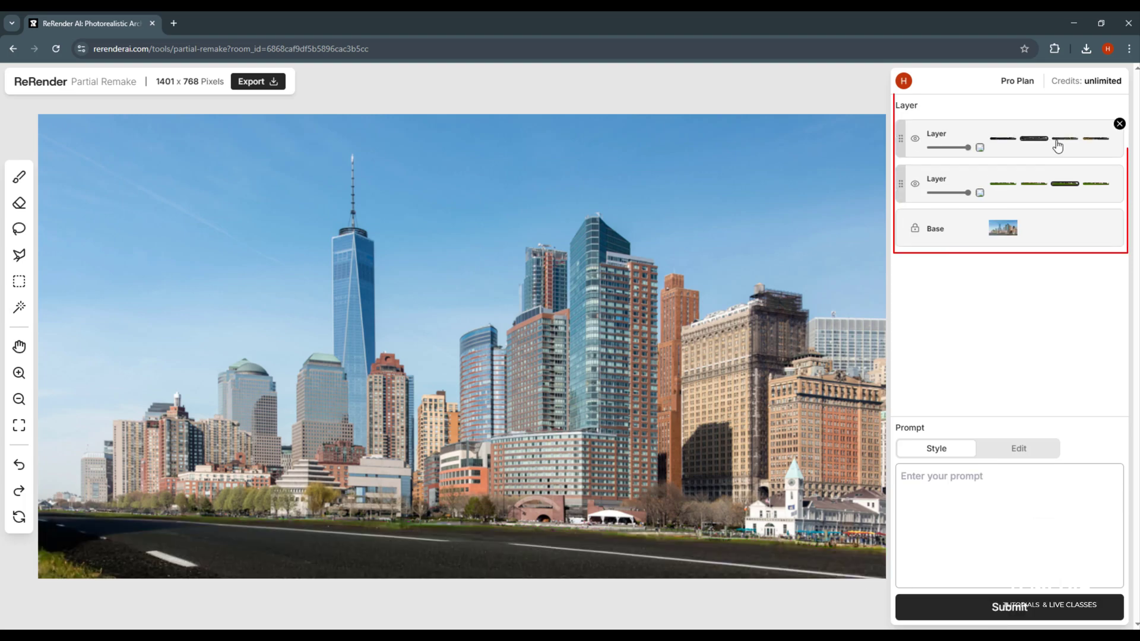
Compare the generated road variants and select the third one.
click(1071, 147)
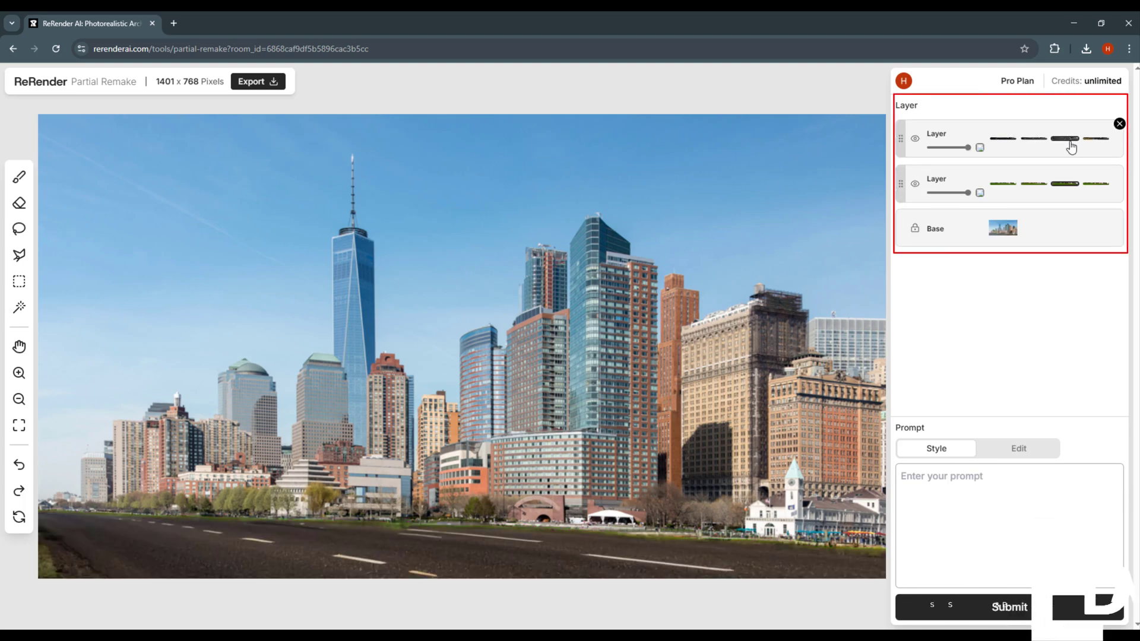
click(1096, 140)
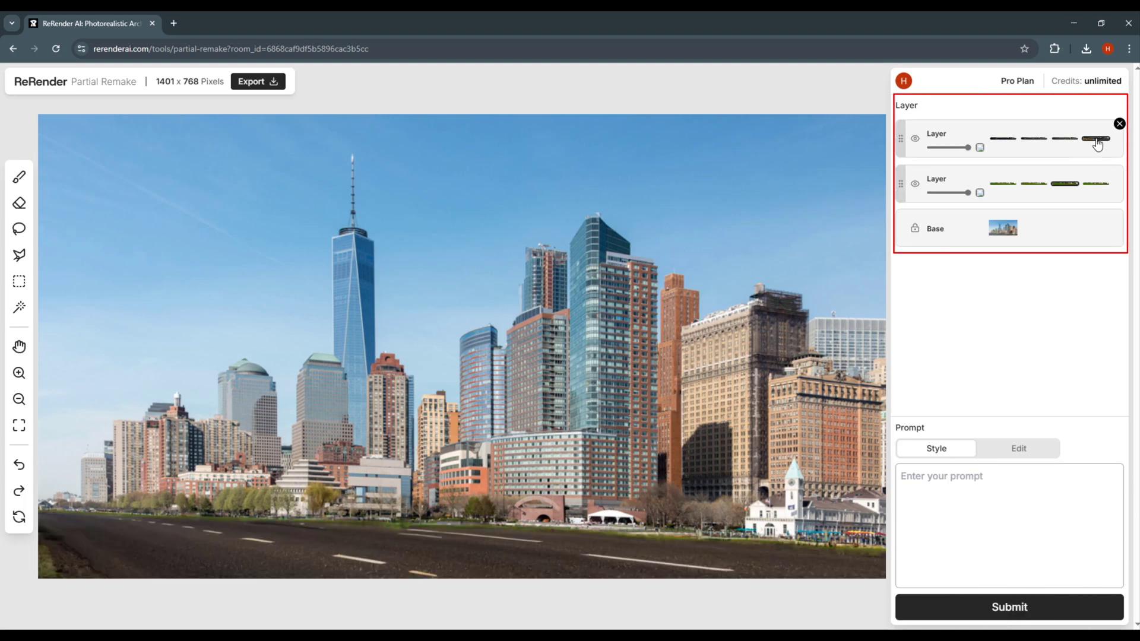
click(1061, 143)
click(1025, 142)
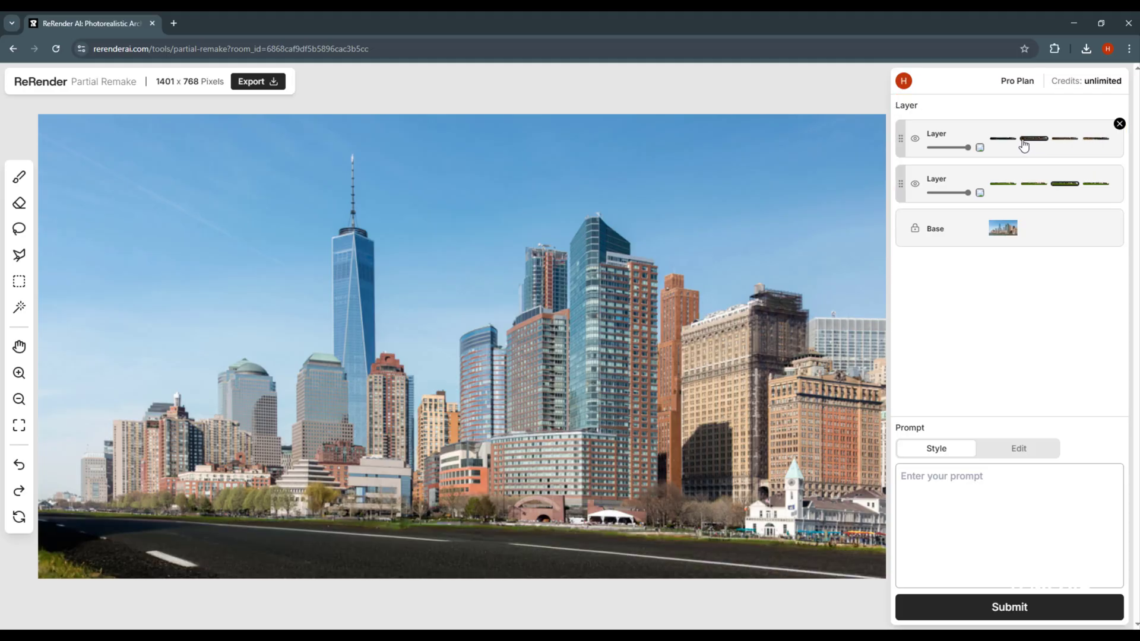
click(1003, 142)
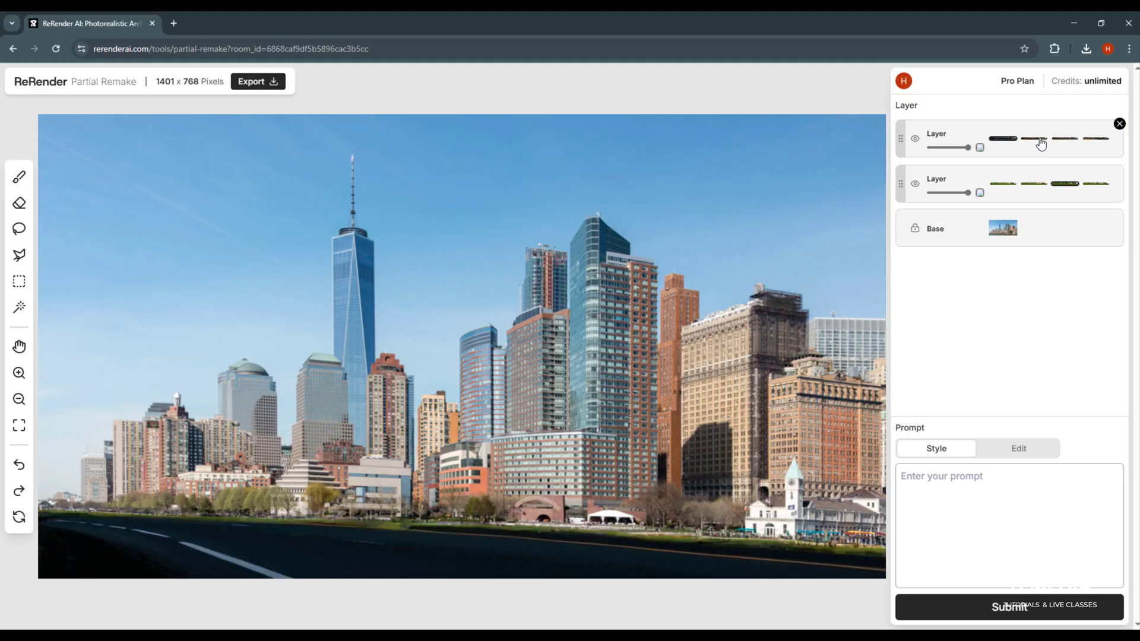
click(1065, 142)
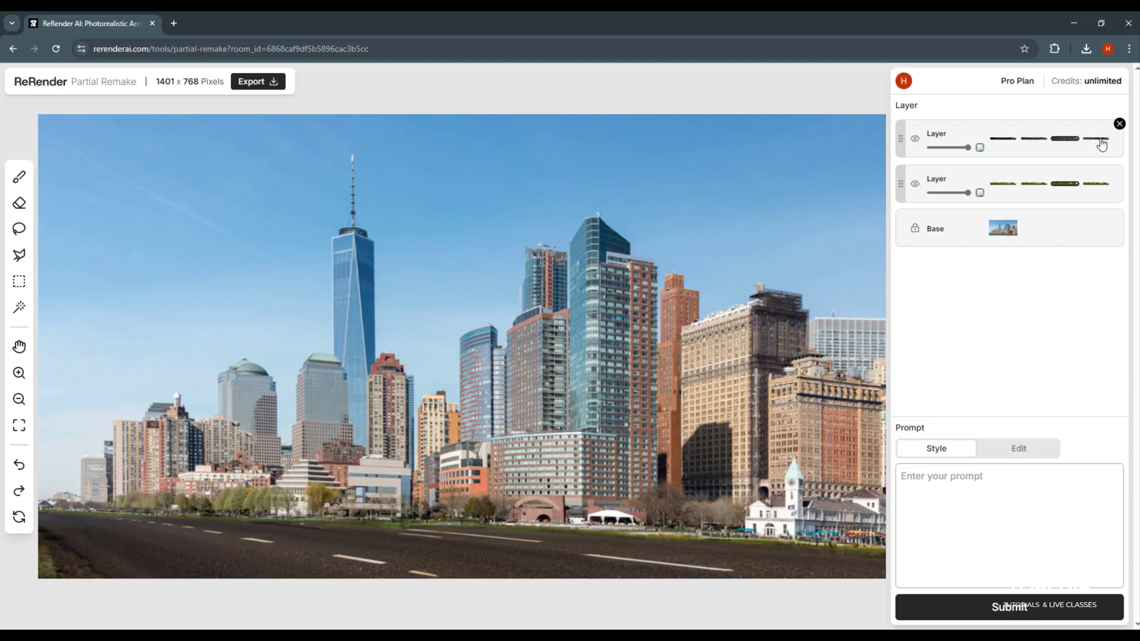
Toggle the visibility of the road and grass layers to compare their effect on the skyline image.
click(916, 140)
click(916, 140)
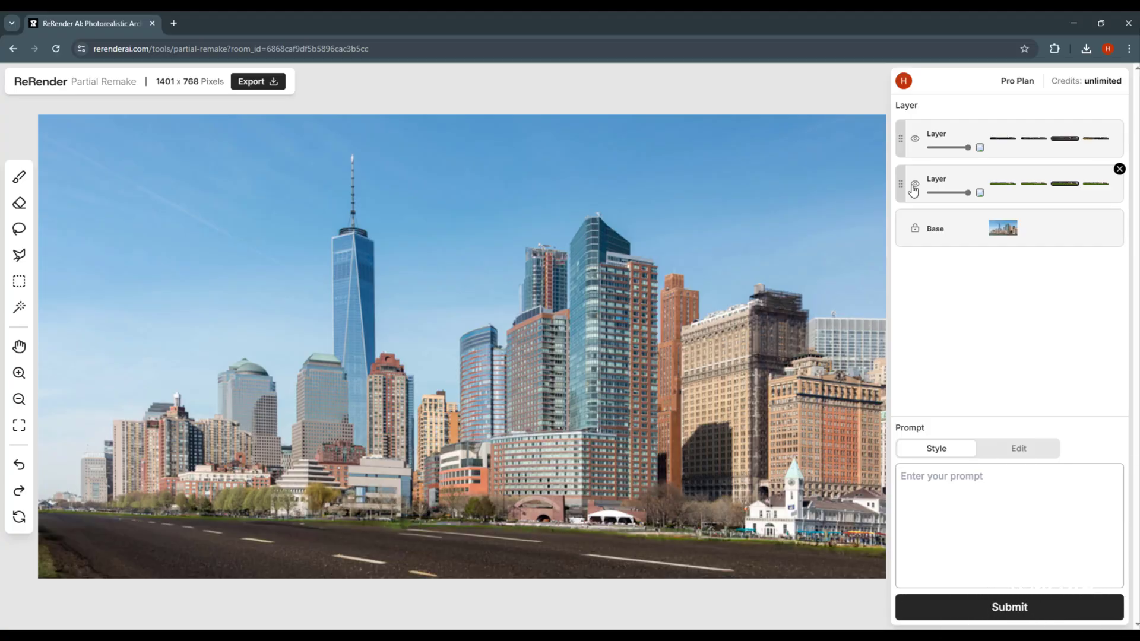
click(915, 184)
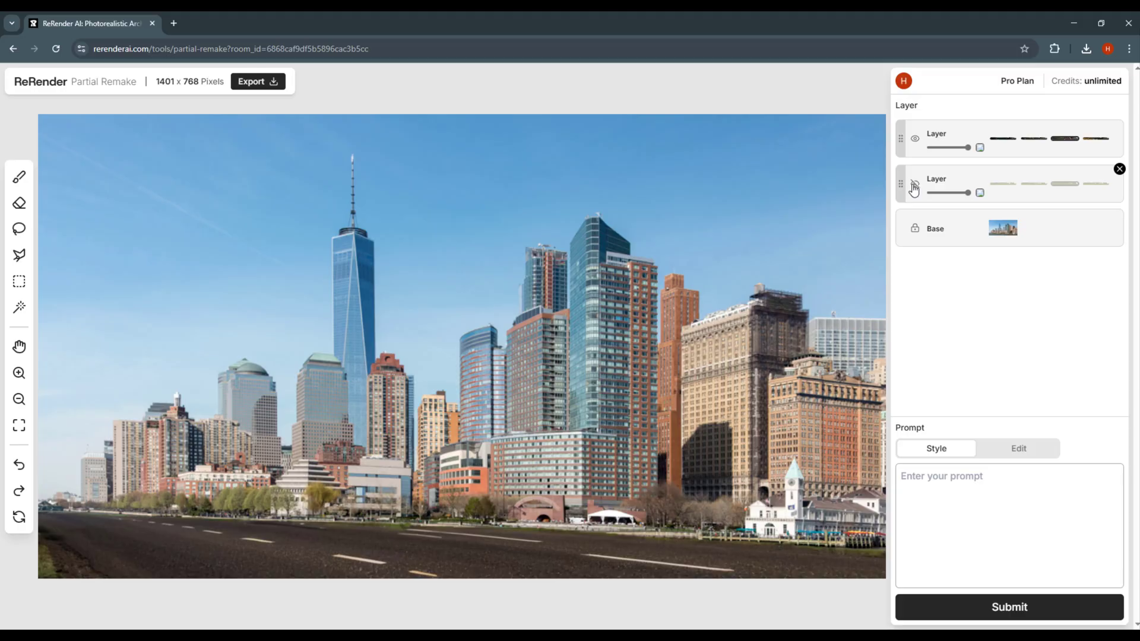
click(915, 186)
click(918, 140)
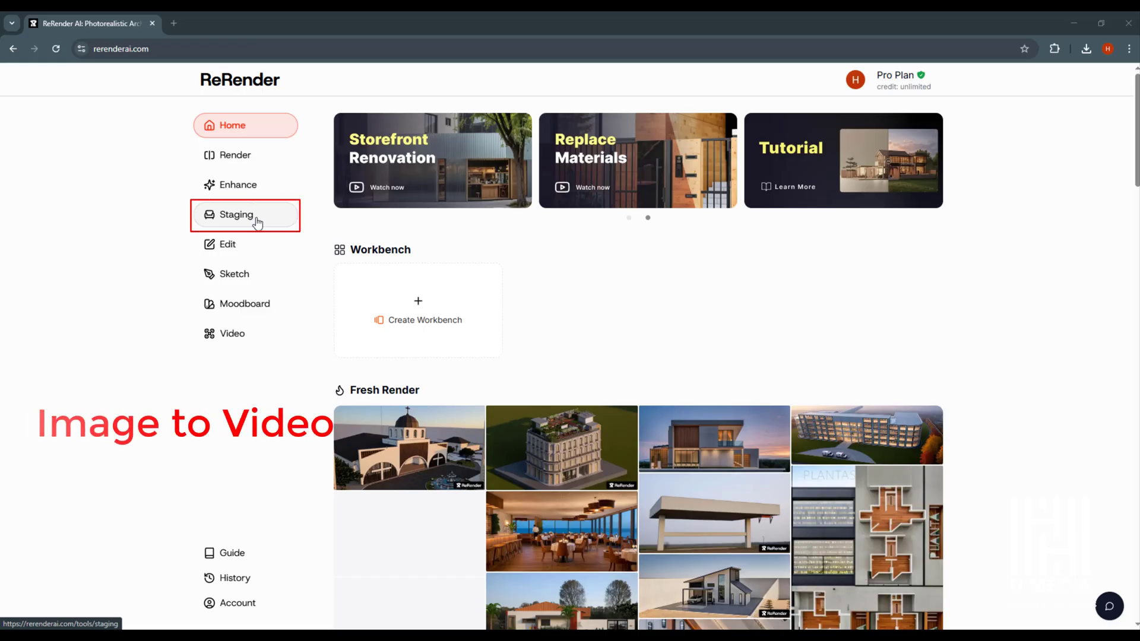
Upload the furnished living room photo to the Staging tool and empty the room of its furniture.
click(258, 221)
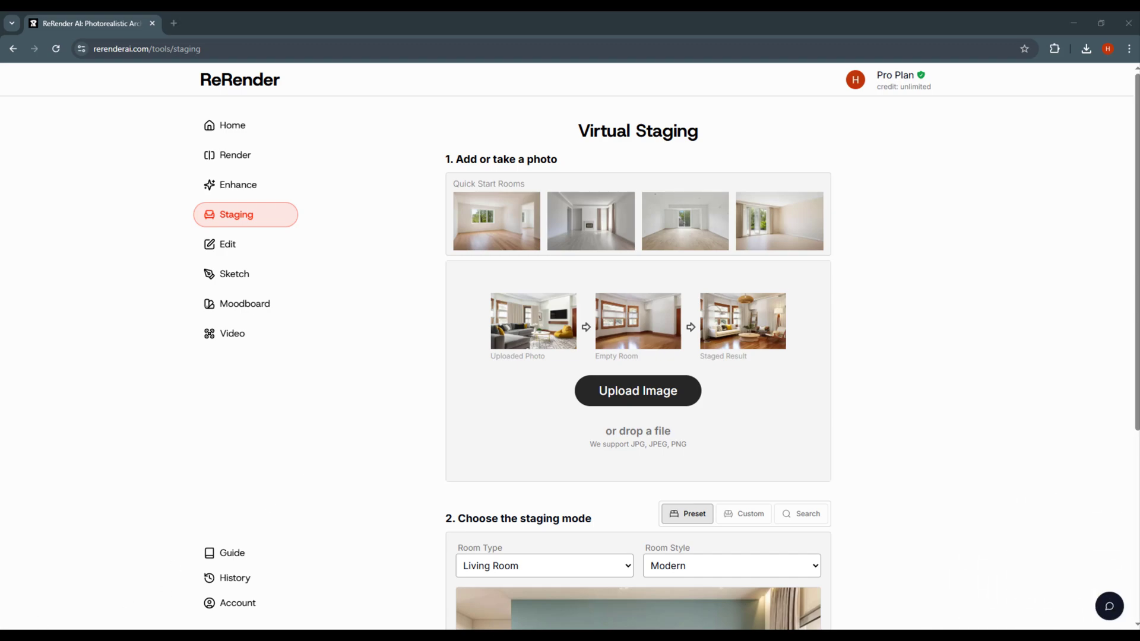
drag(1128, 375, 623, 370)
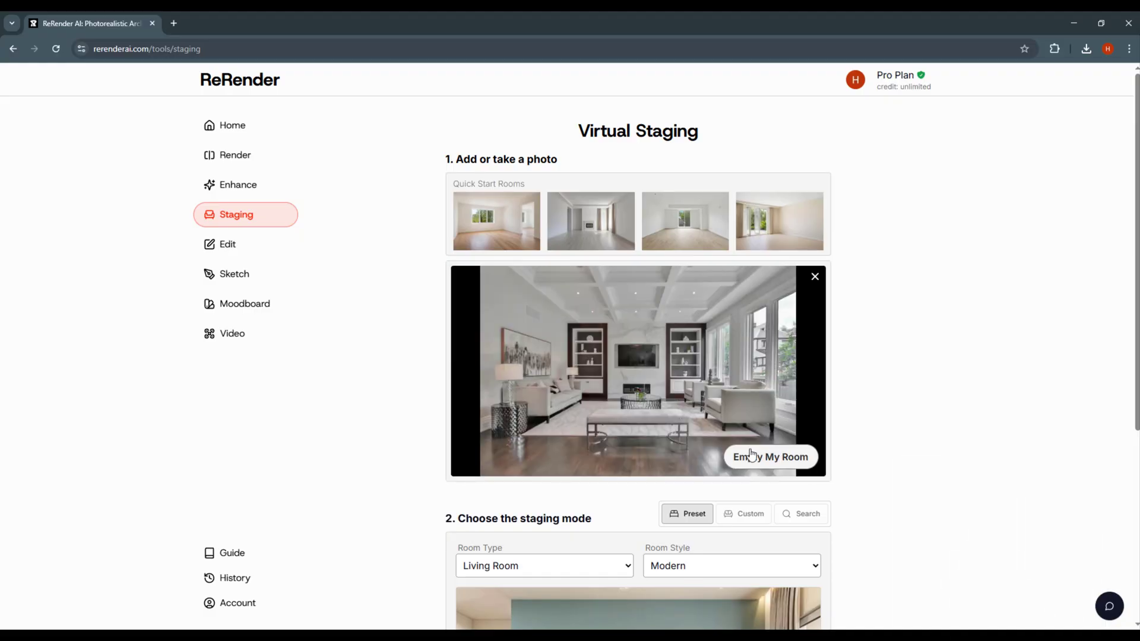
click(781, 468)
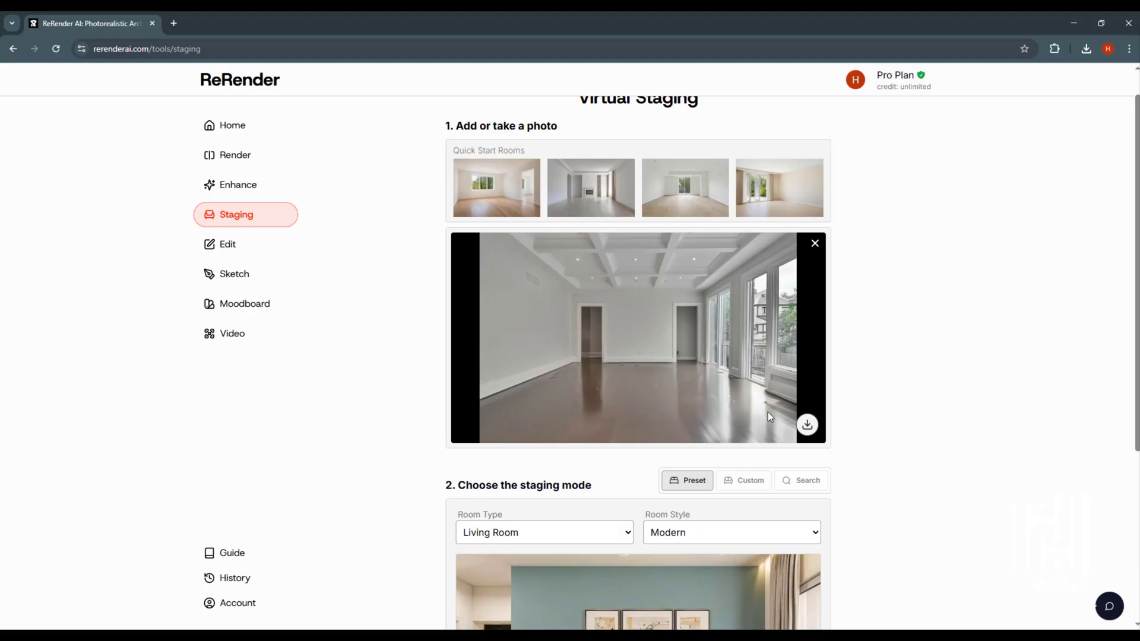
Generate a staging of the emptied room with the preset room type Living Room and room style Scandinavian.
scroll(658, 281, down, 1)
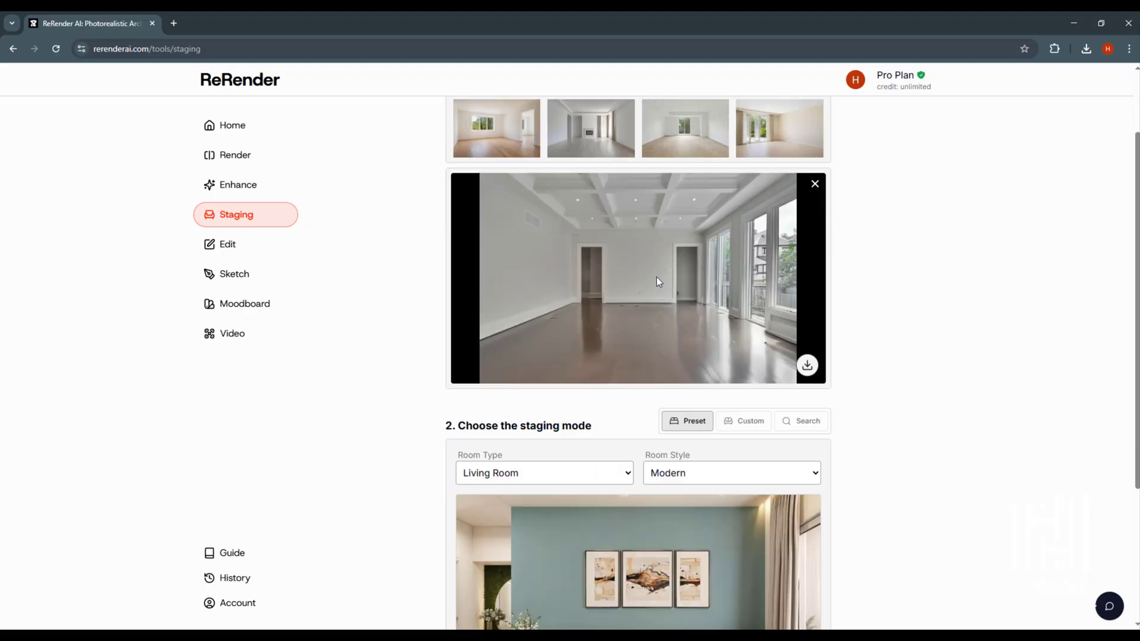
scroll(658, 282, down, 3)
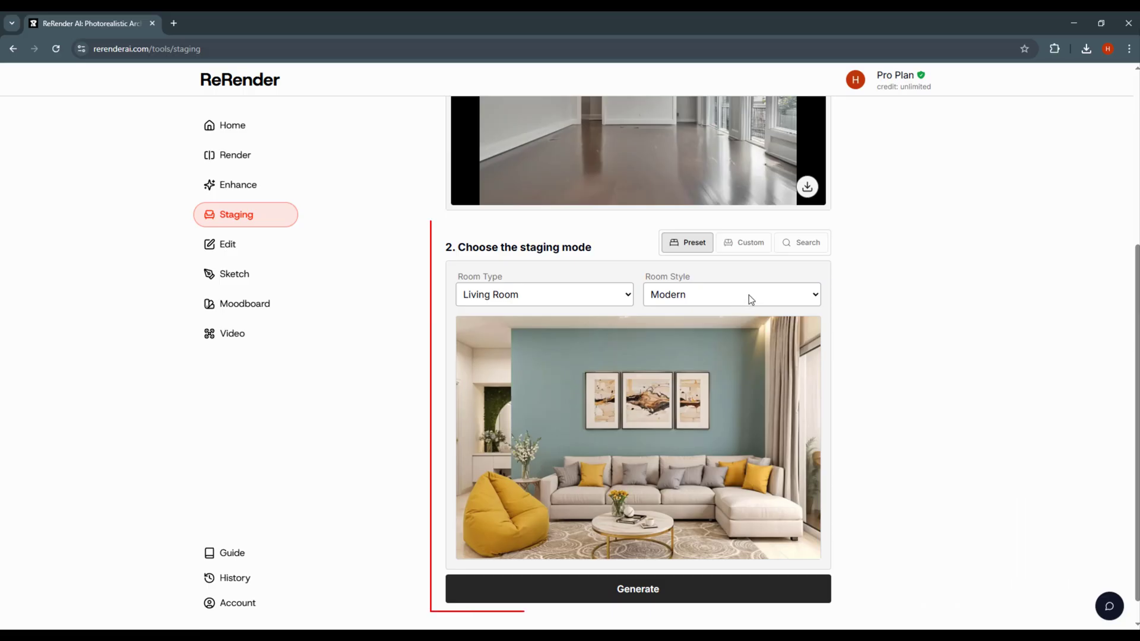
click(606, 300)
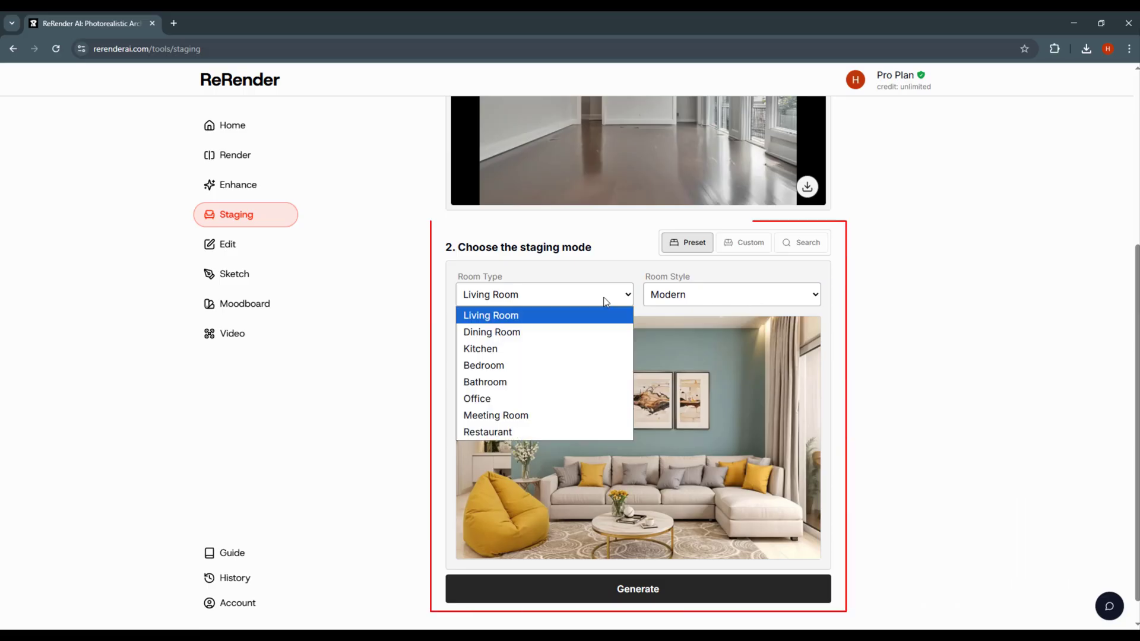
click(506, 316)
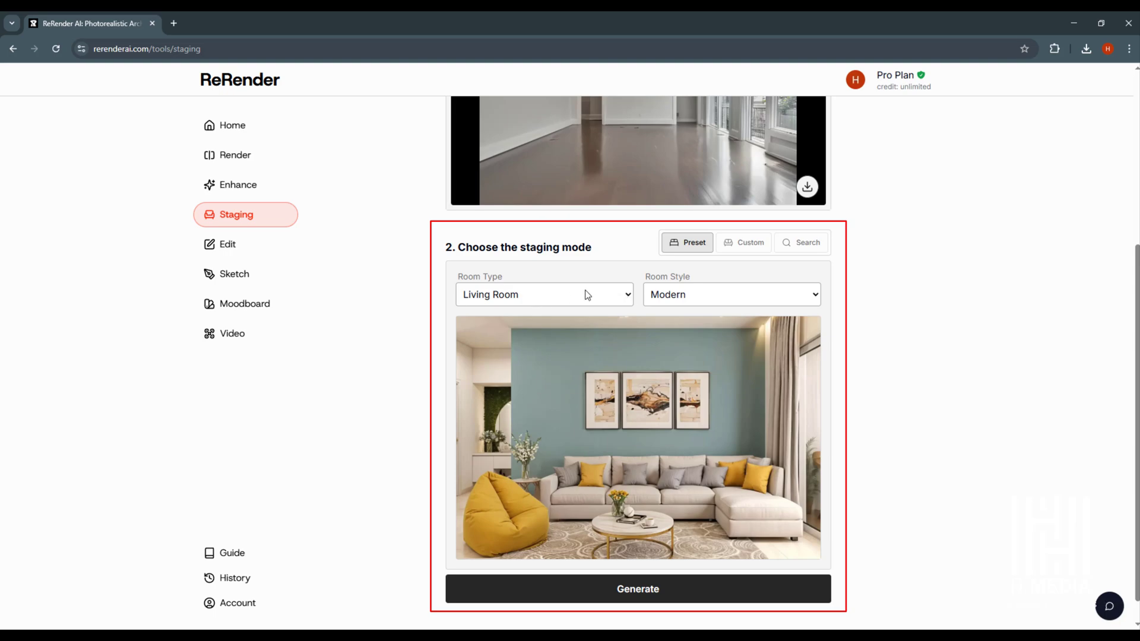
click(677, 294)
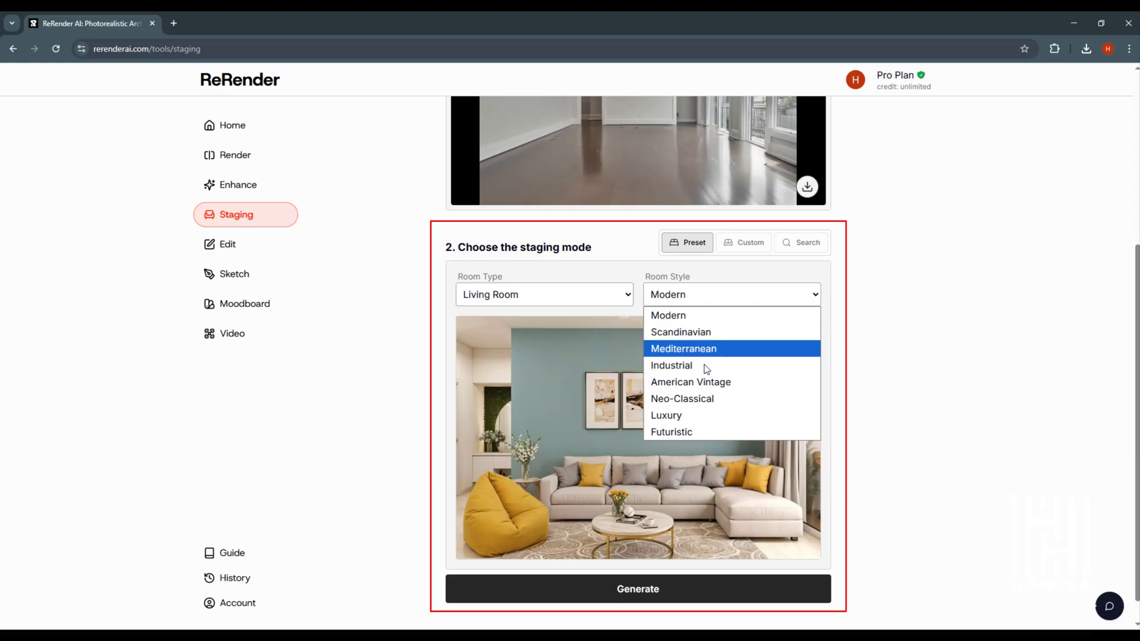
click(751, 332)
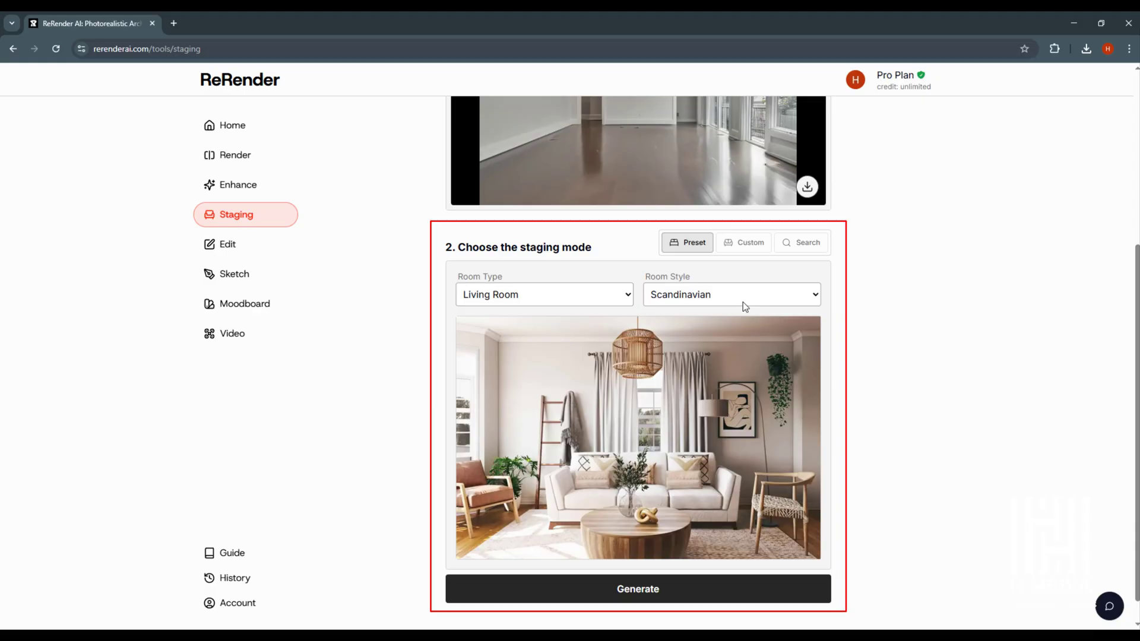
click(658, 601)
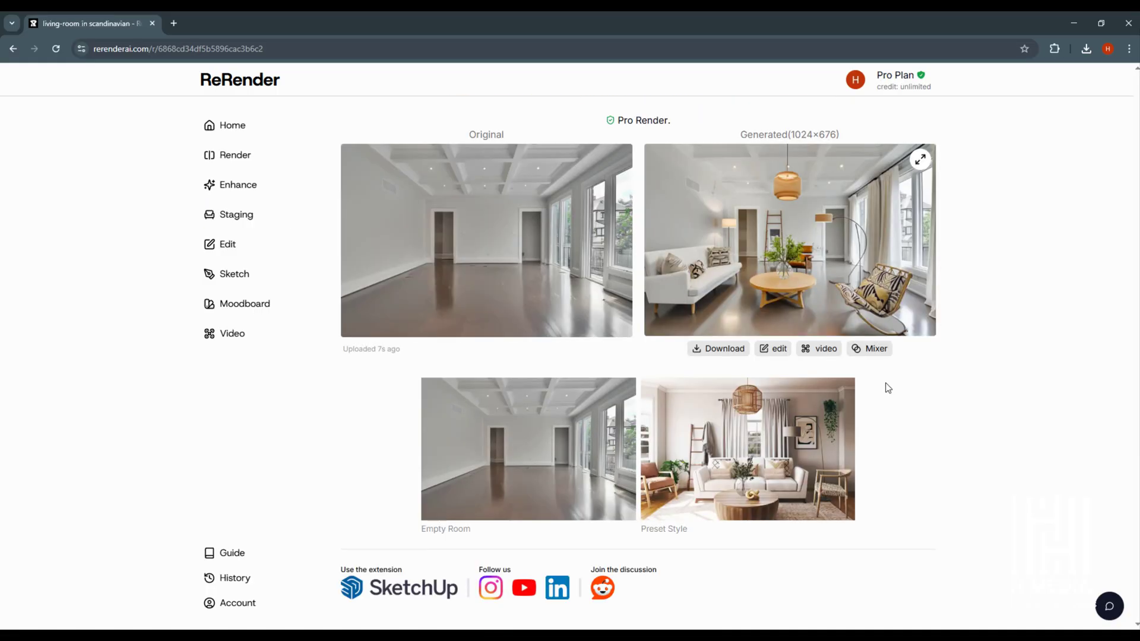
Enlarge the Scandinavian staging result, and compare another staged living room with its empty version across the full image.
click(920, 159)
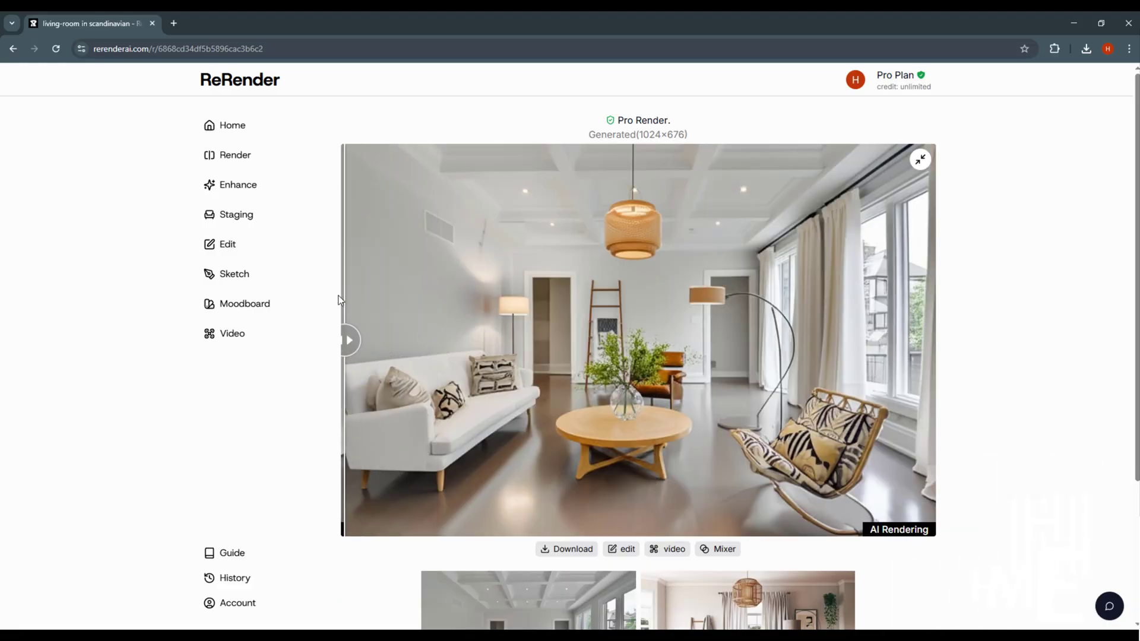
scroll(865, 238, down, 3)
key(alt+Left)
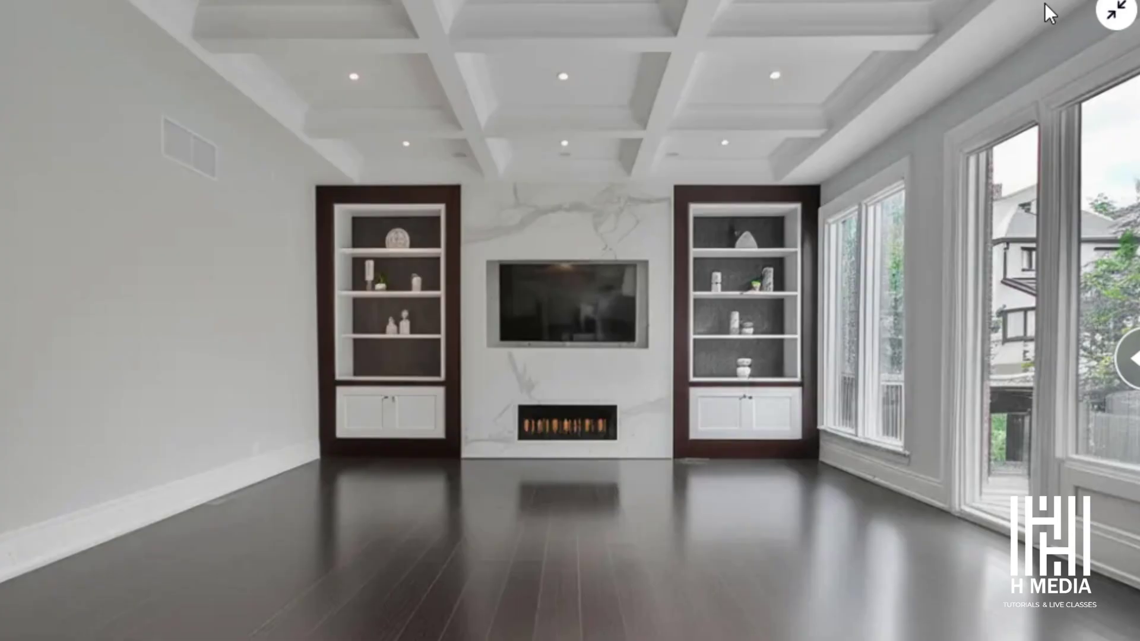
drag(1127, 354, 2, 360)
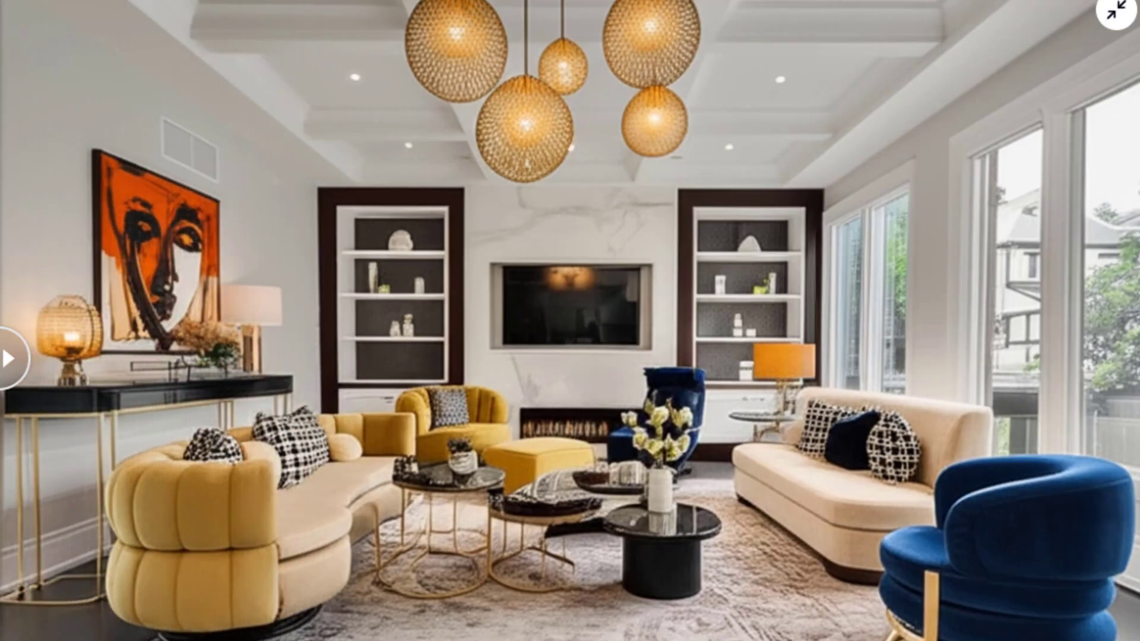